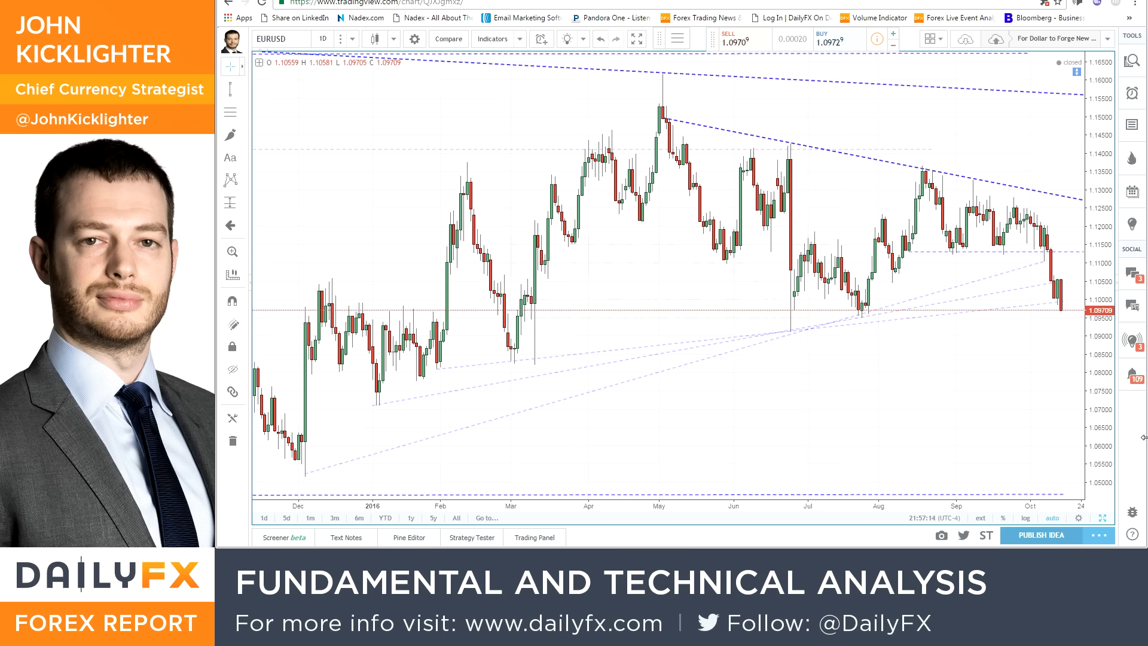
# Step: Switch to Excel's CAL|13 sheet and scroll the week's events down to Thursday's High-rated ECB Rate Decision
pyautogui.scroll(-10, 950, 435)
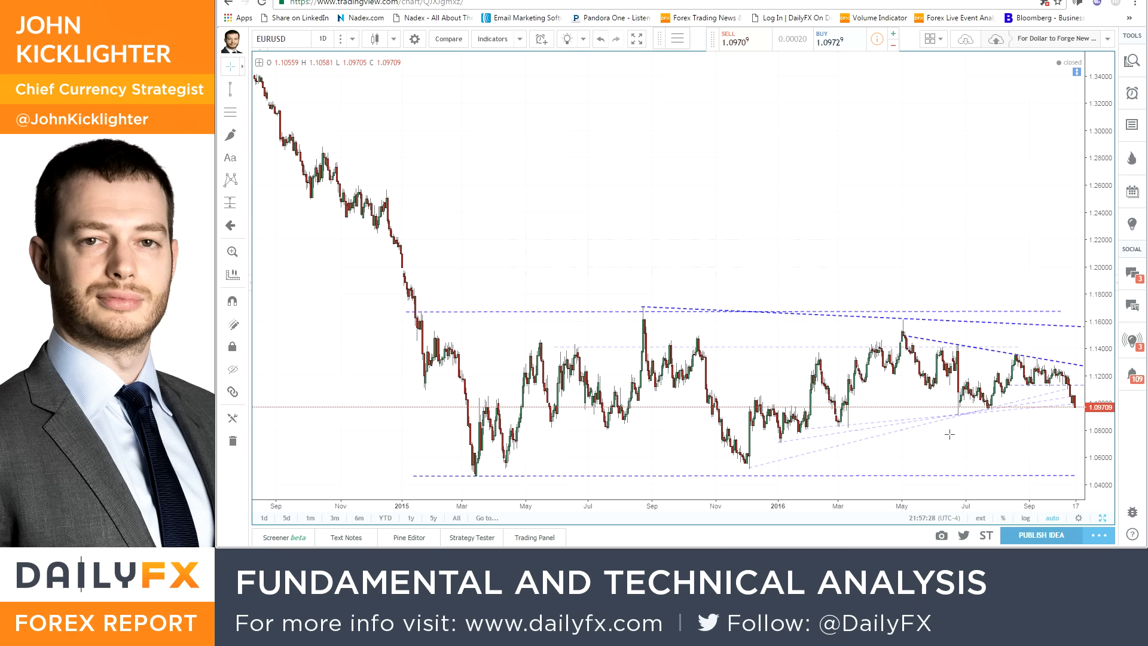
pyautogui.scroll(4, 950, 434)
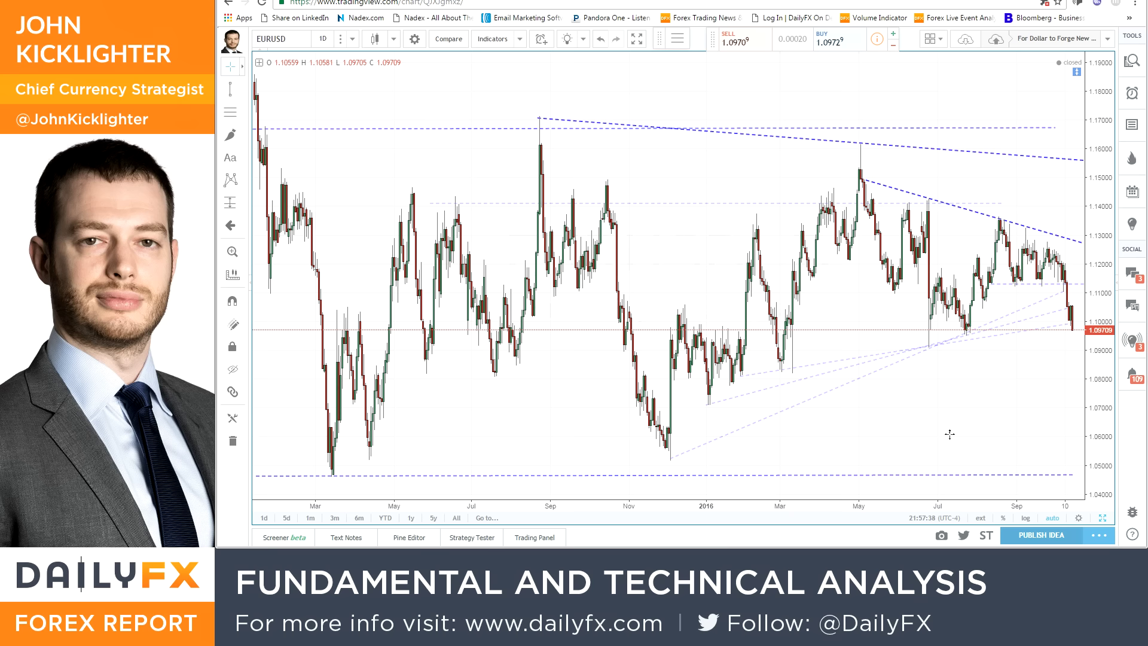
pyautogui.scroll(5, 949, 435)
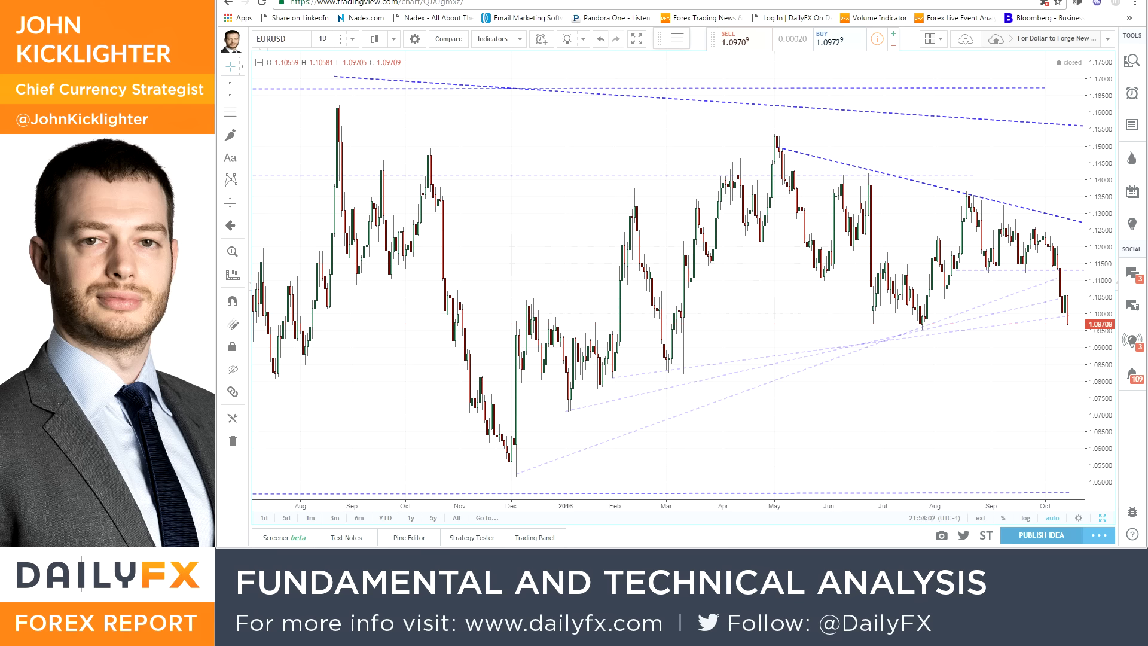
pyautogui.hotkey('alt', 'Tab')
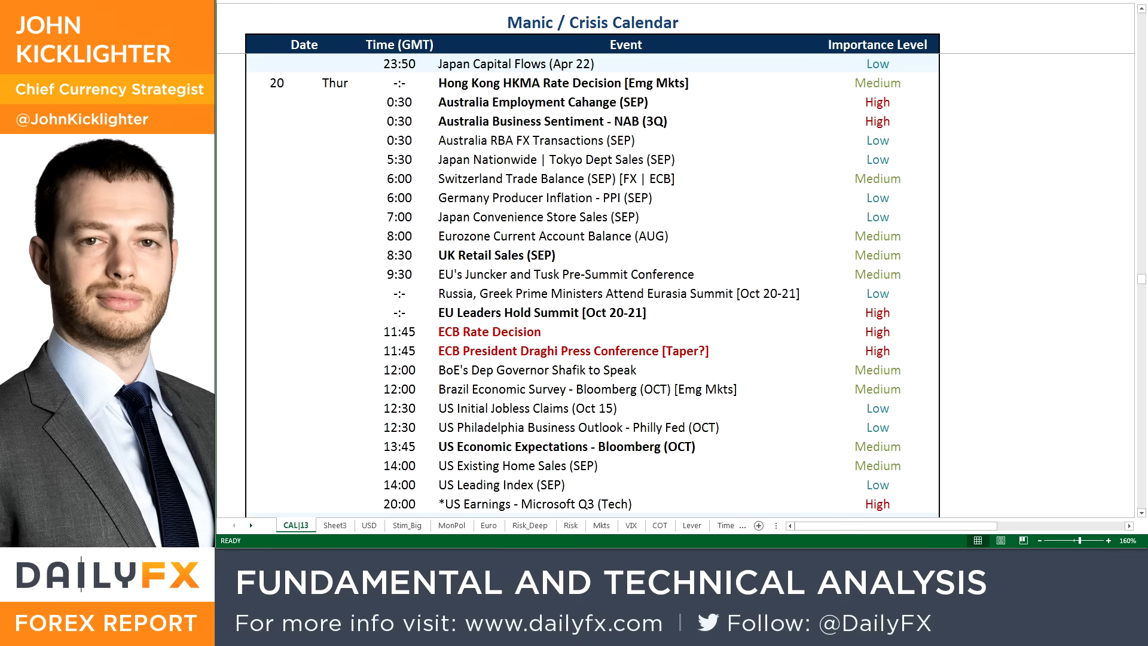
pyautogui.scroll(20, 592, 287)
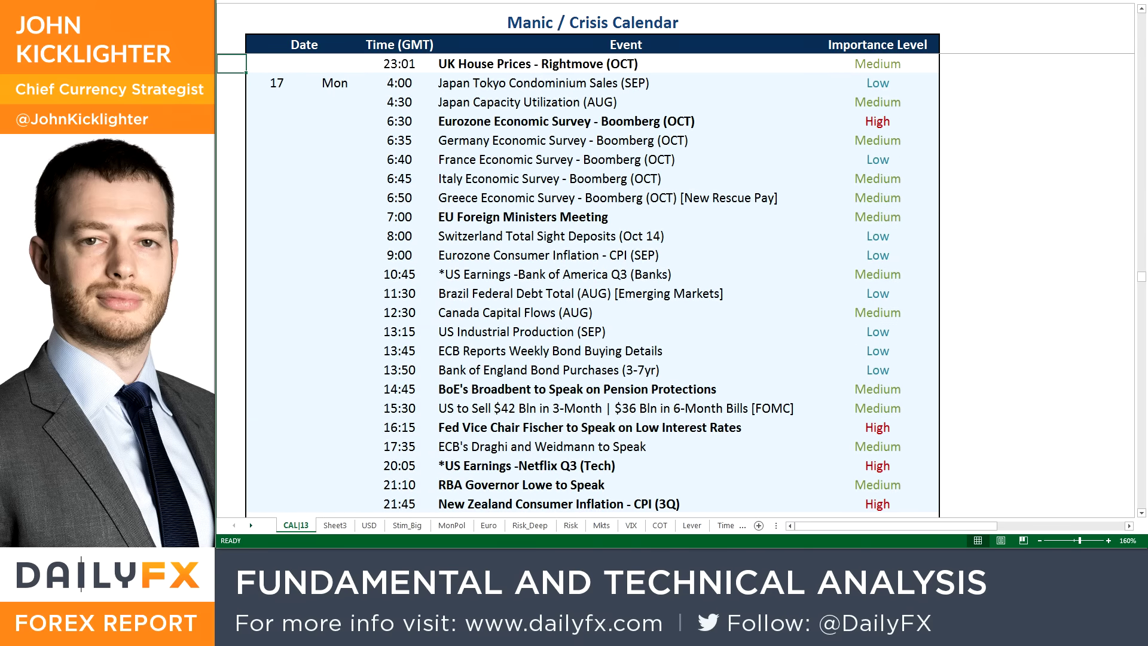
pyautogui.scroll(-8, 592, 287)
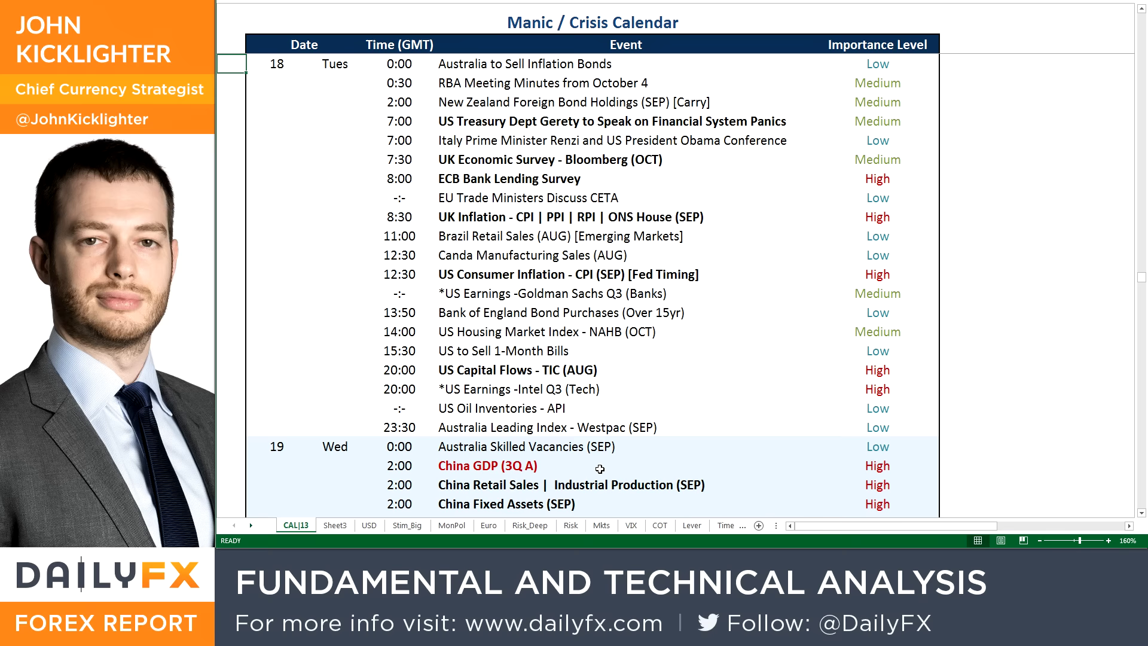
pyautogui.scroll(-17, 600, 469)
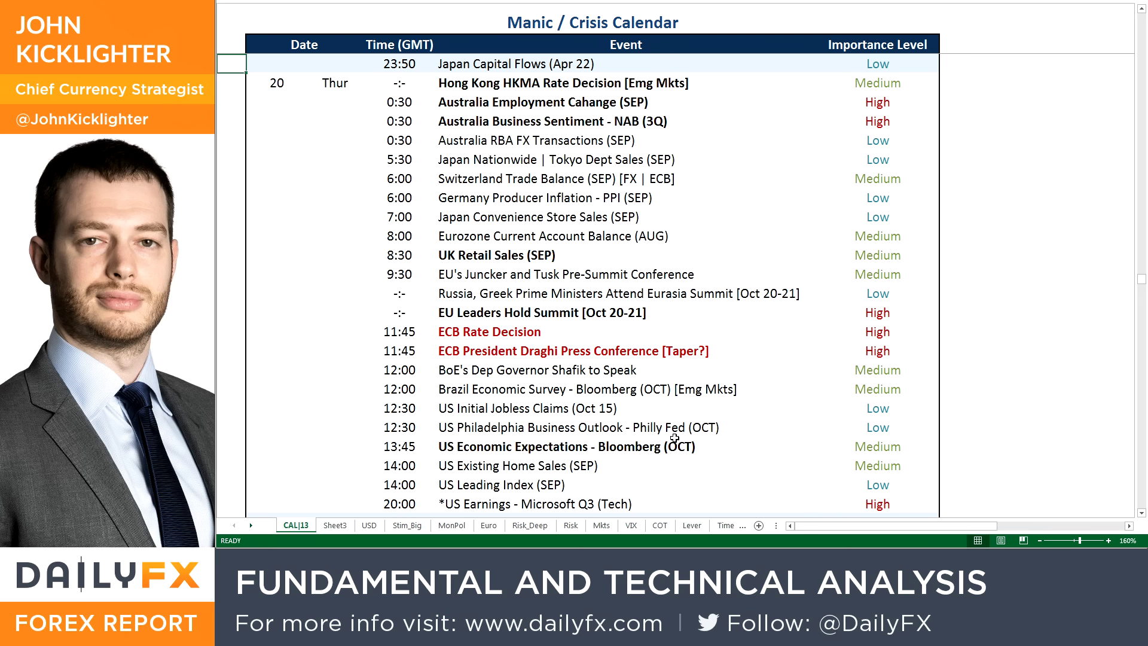
# Step: On the Risk sheet, drag the green Market Sentiment chart aside to expose S&P 500 vs Fed Balance Sheet, then go back to CAL|13
pyautogui.click(576, 527)
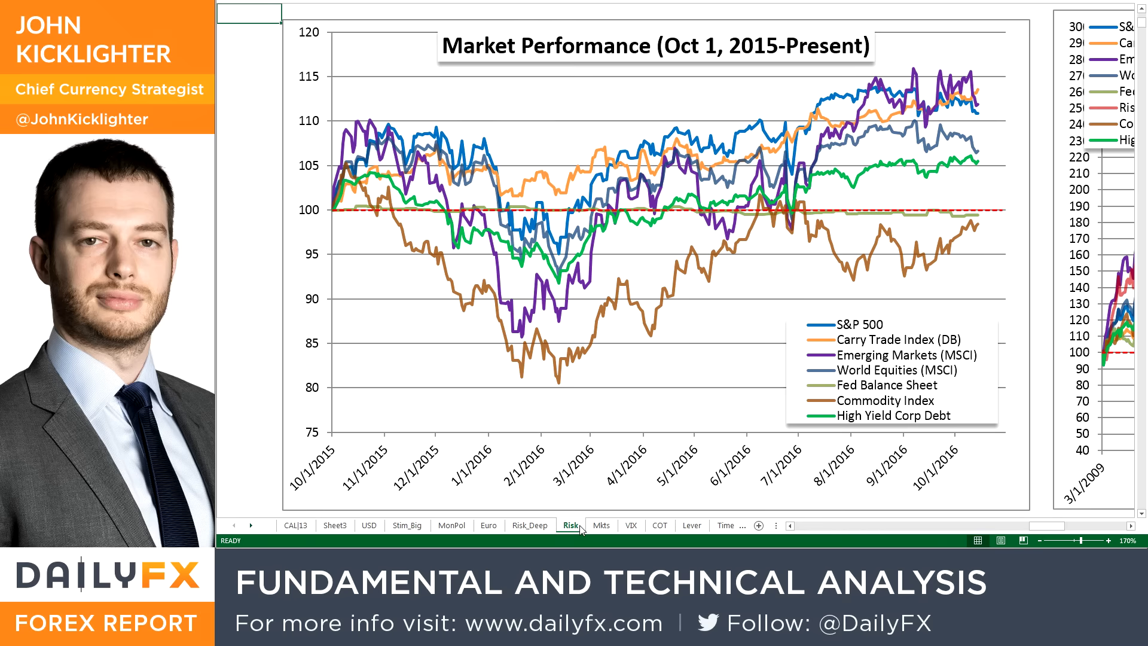
pyautogui.press('pagedown')
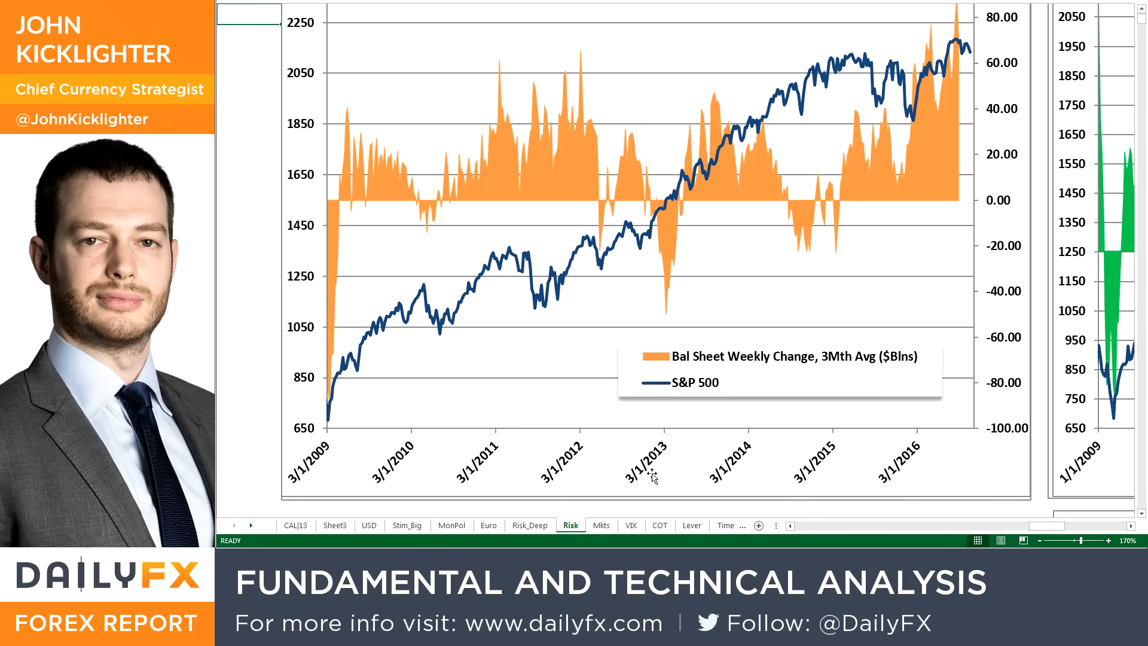
pyautogui.moveTo(1047, 526); pyautogui.dragTo(1078, 533)
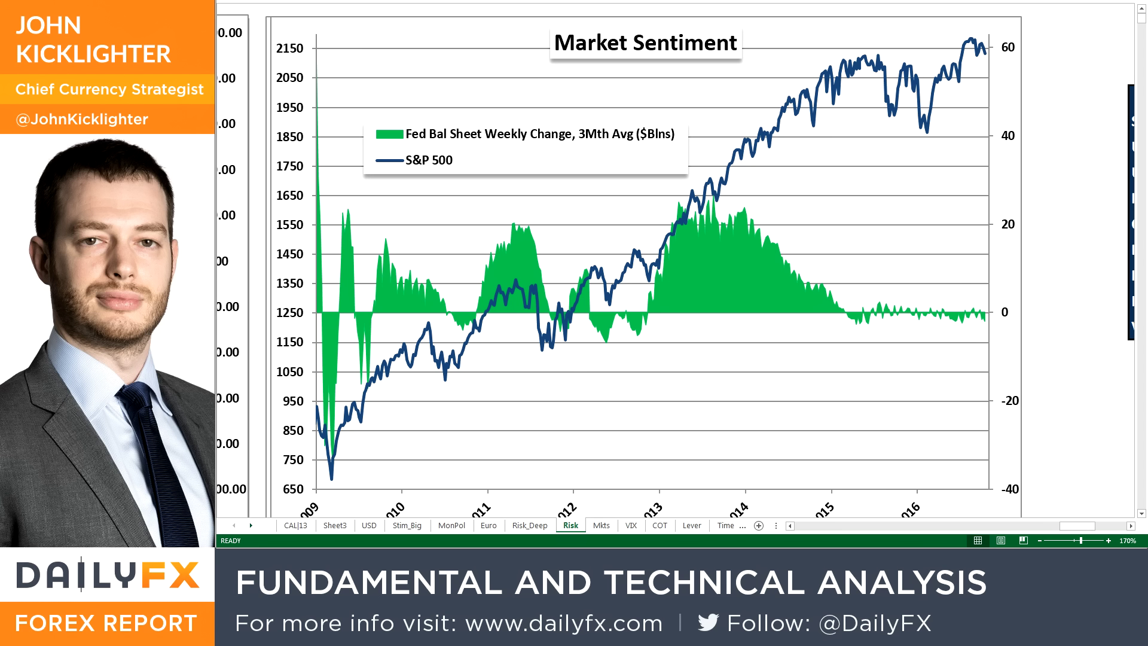
pyautogui.moveTo(281, 19); pyautogui.dragTo(1040, 14)
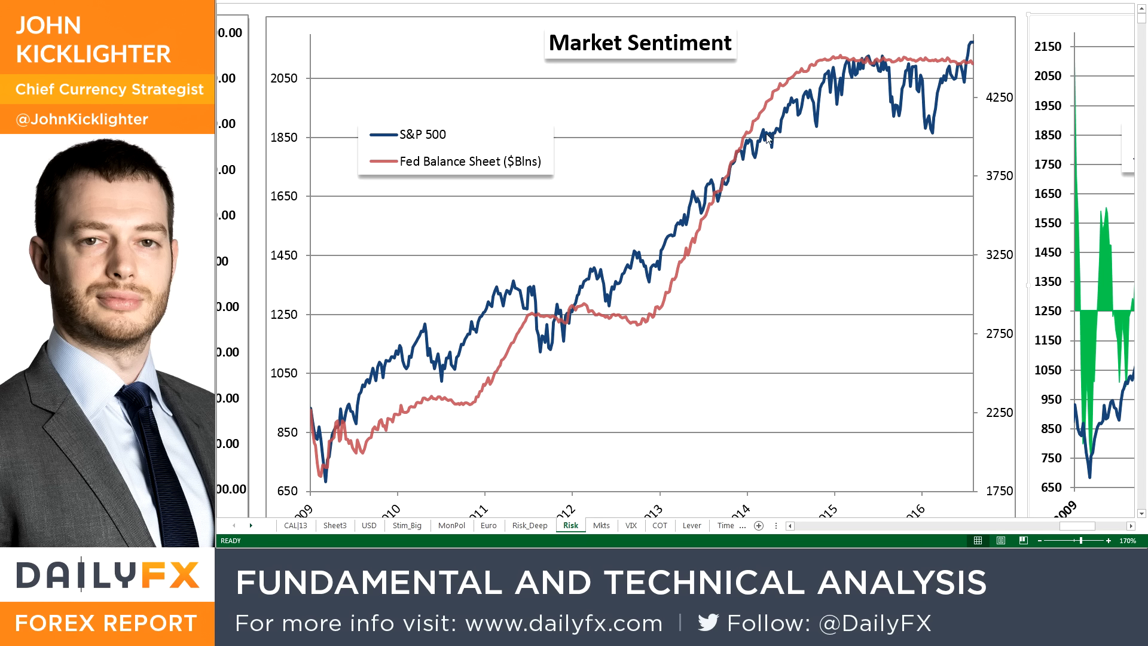
pyautogui.moveTo(768, 146)
pyautogui.click(305, 526)
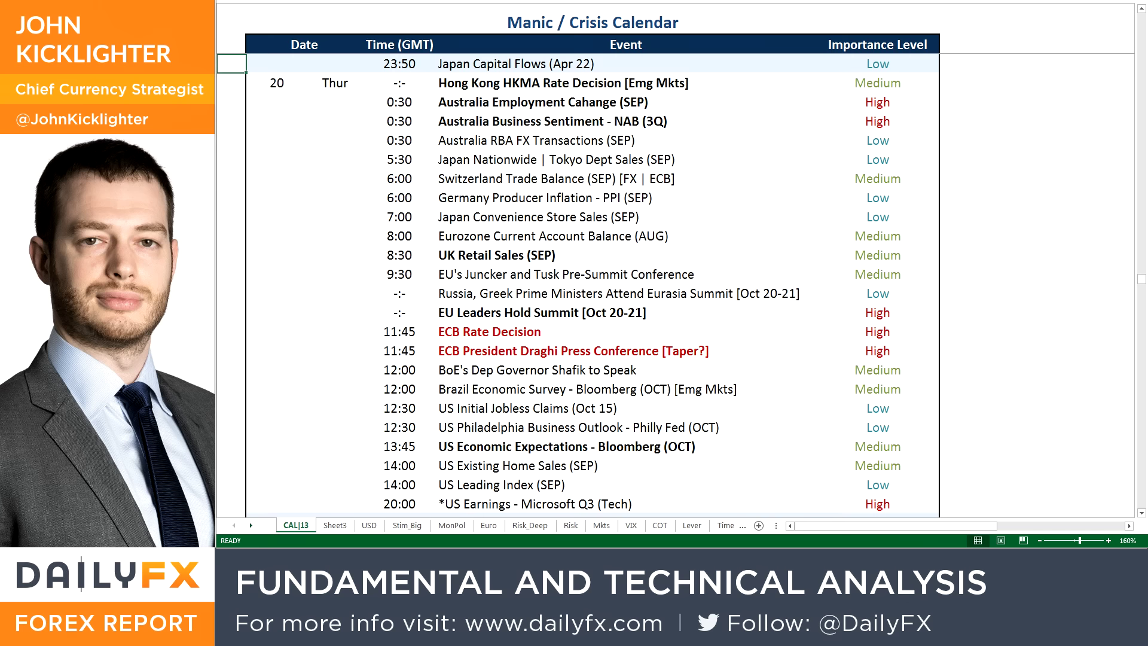
# Step: Load the TLT symbol in TradingView and unhide the DXY comparison overlay from the legend
pyautogui.hotkey('alt', 'Tab')
pyautogui.click(296, 44)
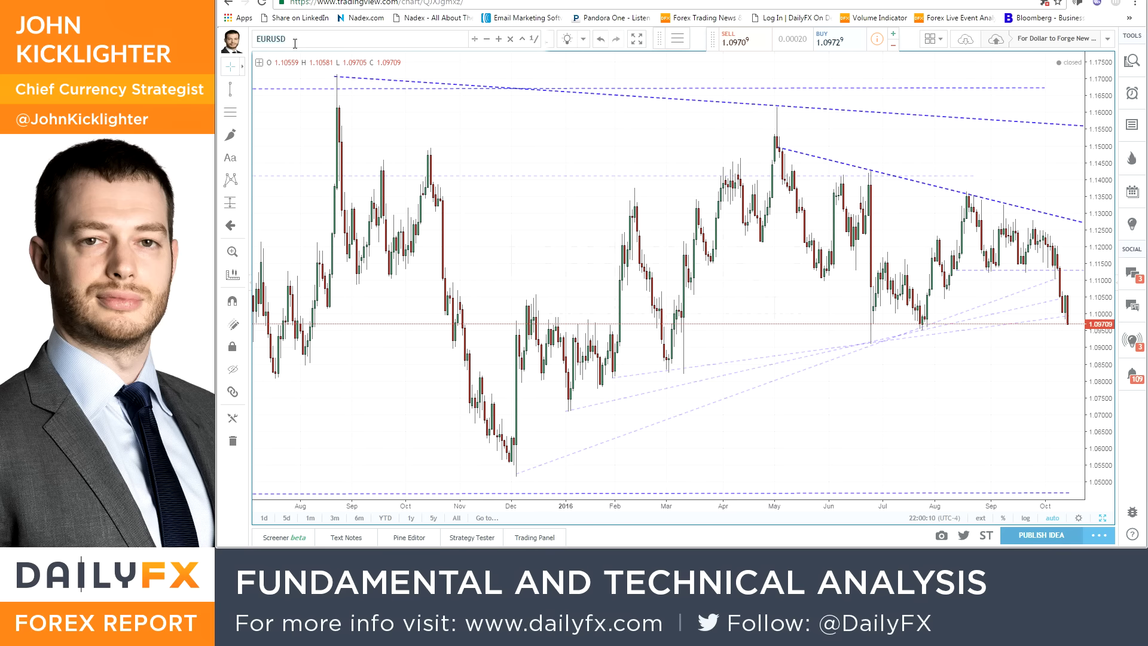
pyautogui.write('TLT')
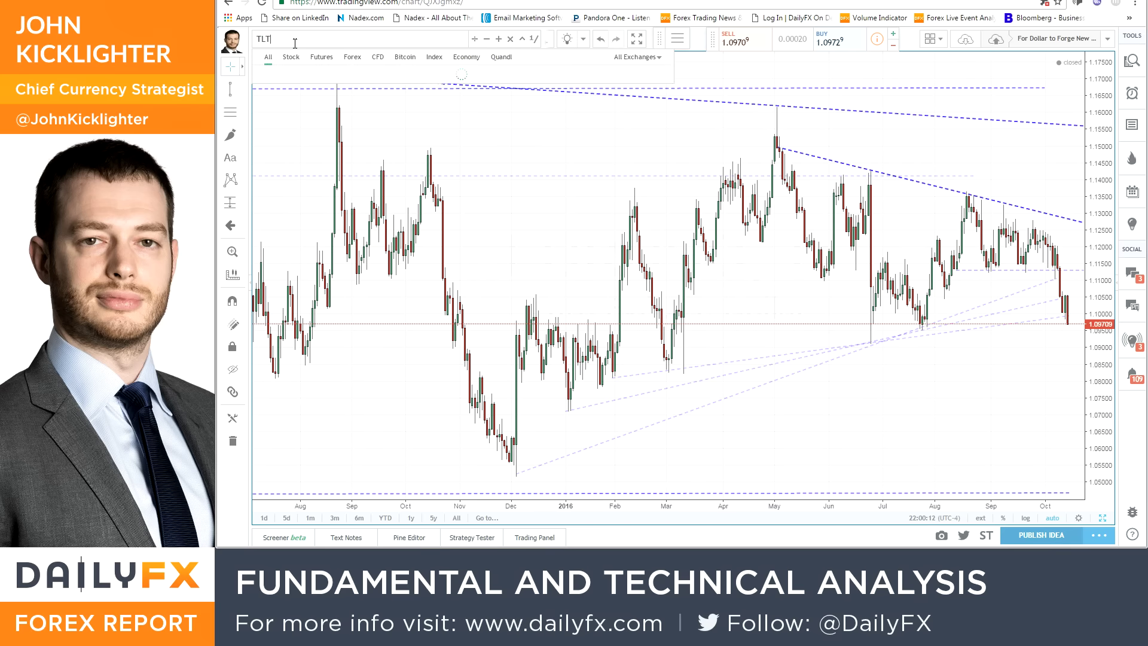
pyautogui.press('Return')
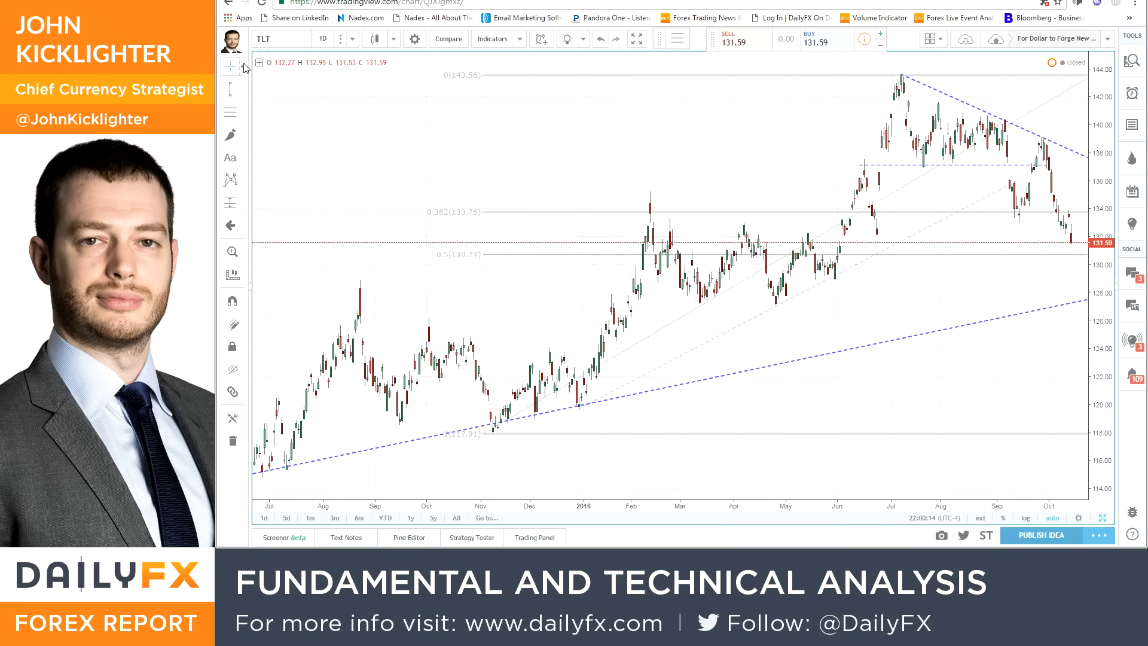
pyautogui.click(259, 63)
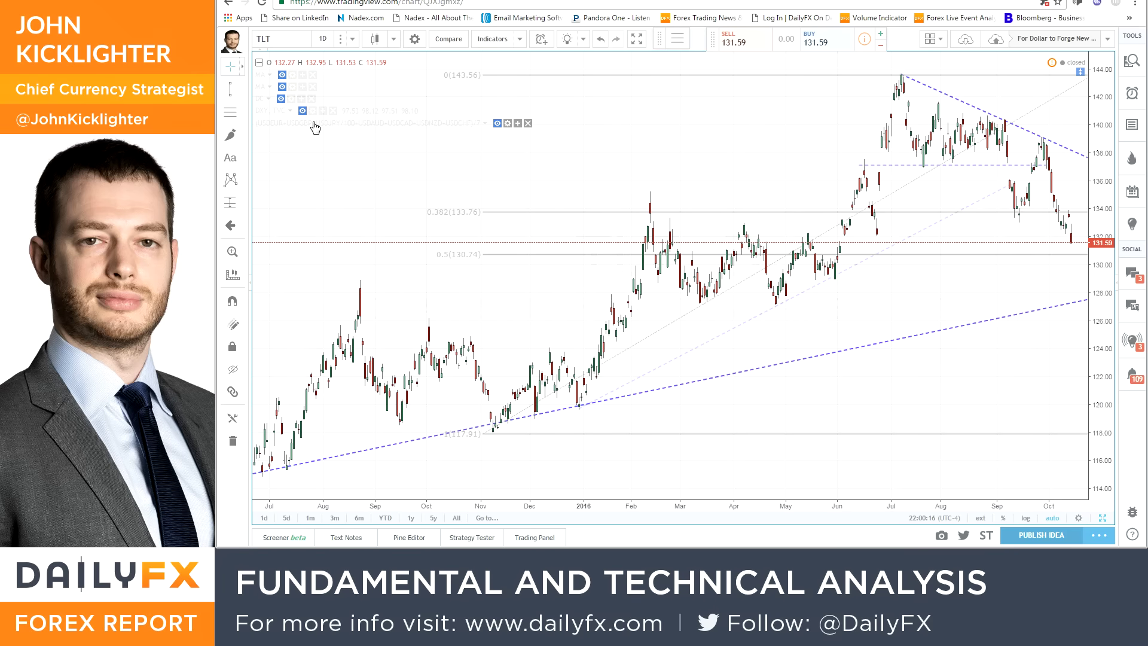
pyautogui.click(302, 112)
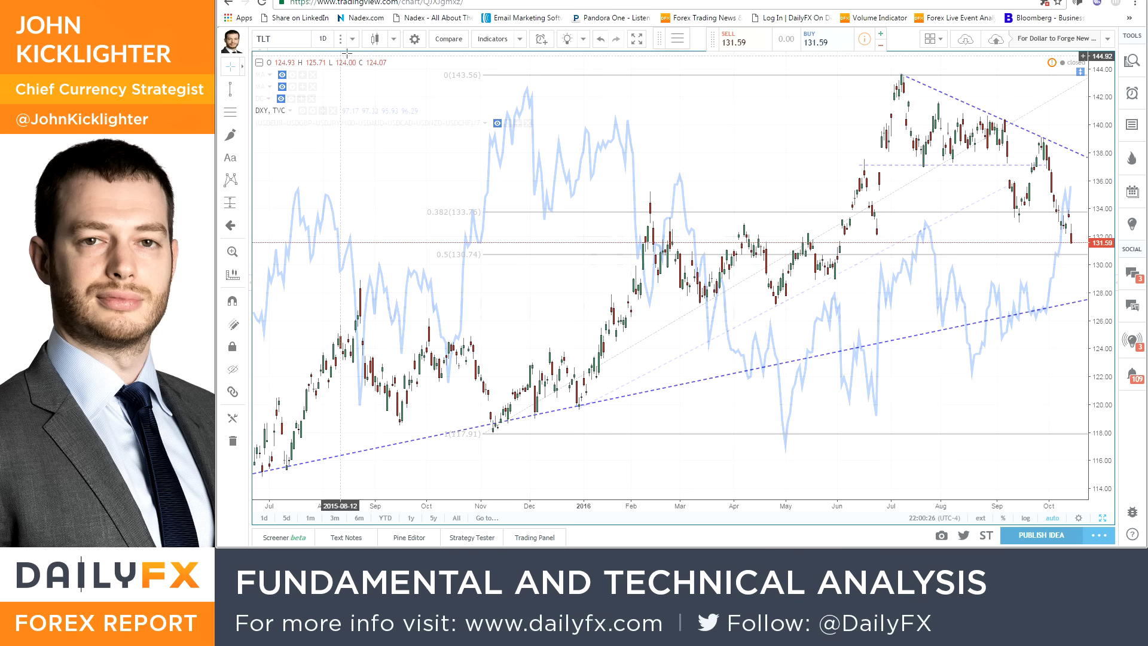
# Step: Zoom the TLT daily chart into 2013's May–June slide and hide the DXY comparison line
pyautogui.scroll(-6, 359, 243)
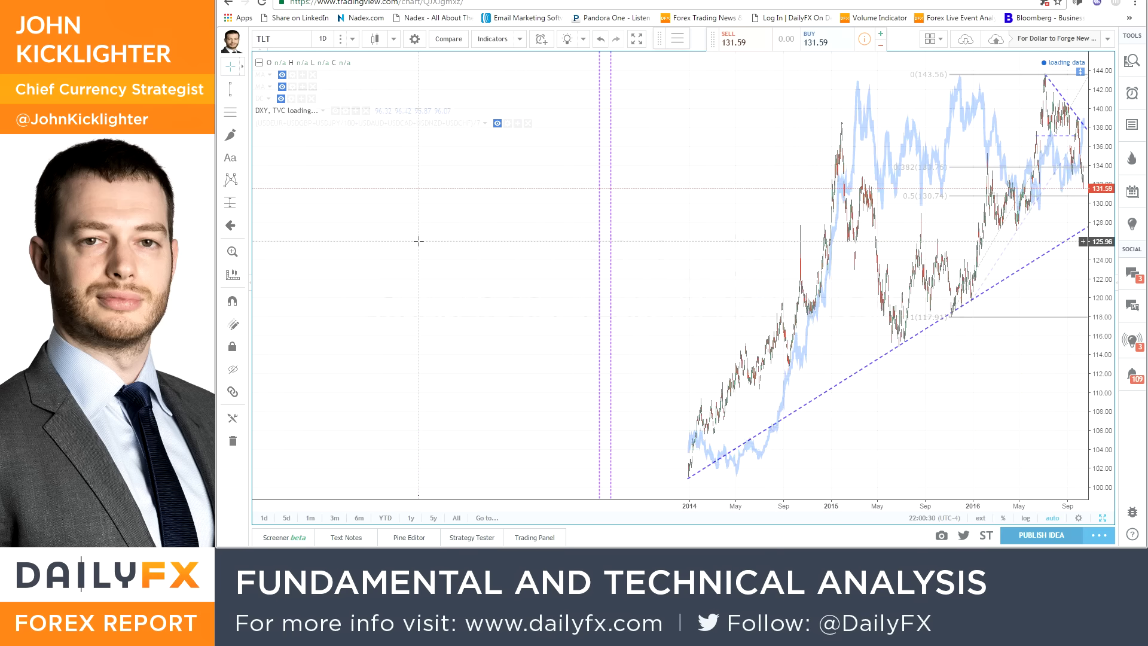
pyautogui.scroll(-3, 478, 245)
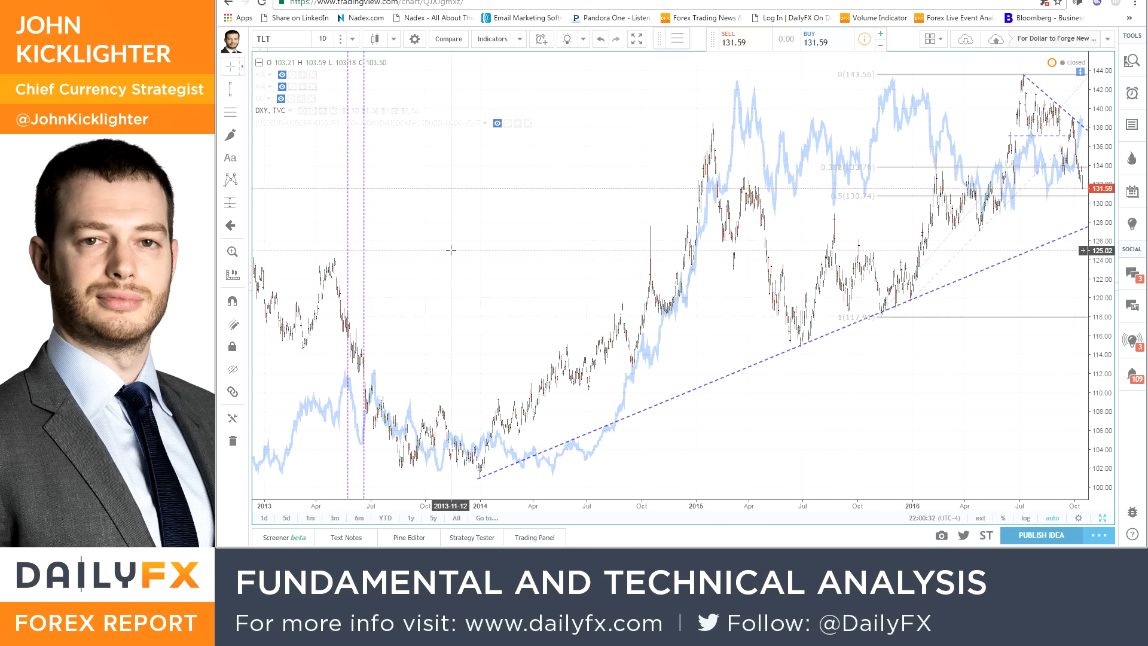
pyautogui.moveTo(476, 262); pyautogui.dragTo(1038, 258)
pyautogui.scroll(5, 742, 316)
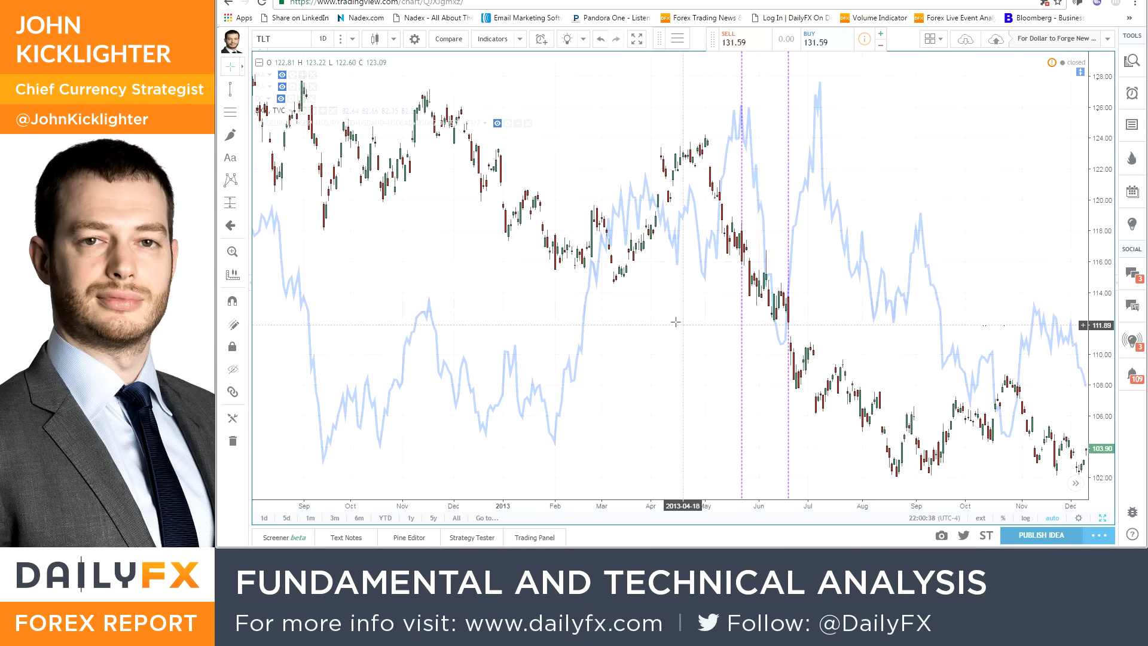
pyautogui.hscroll(-3, 706, 317)
pyautogui.scroll(1, 647, 313)
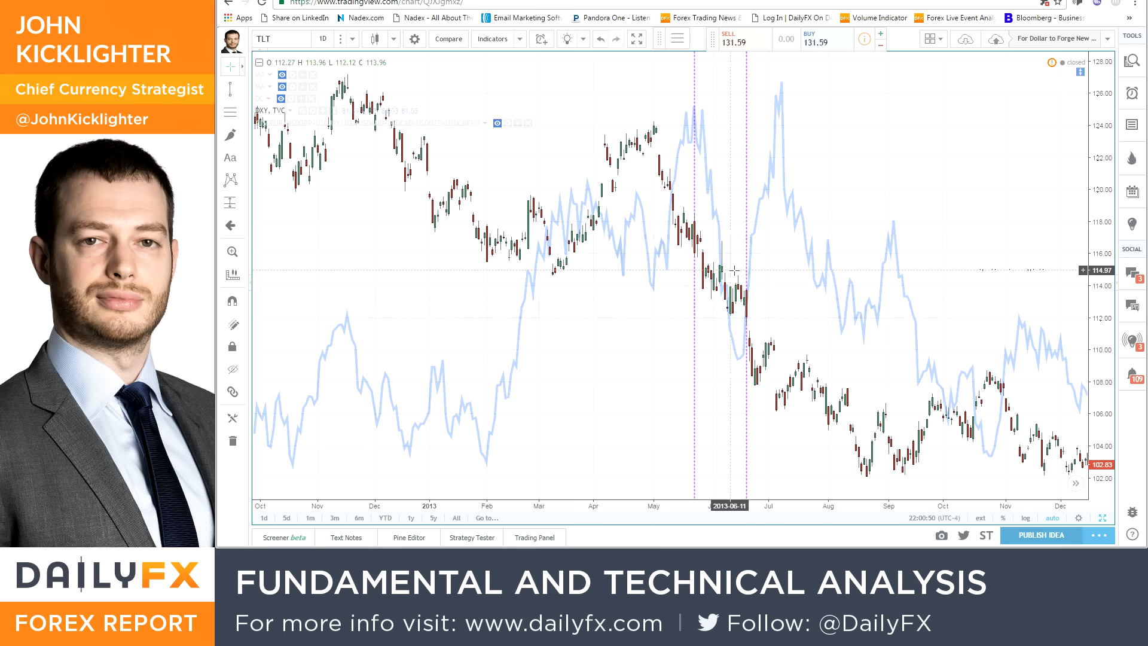
pyautogui.scroll(1, 730, 274)
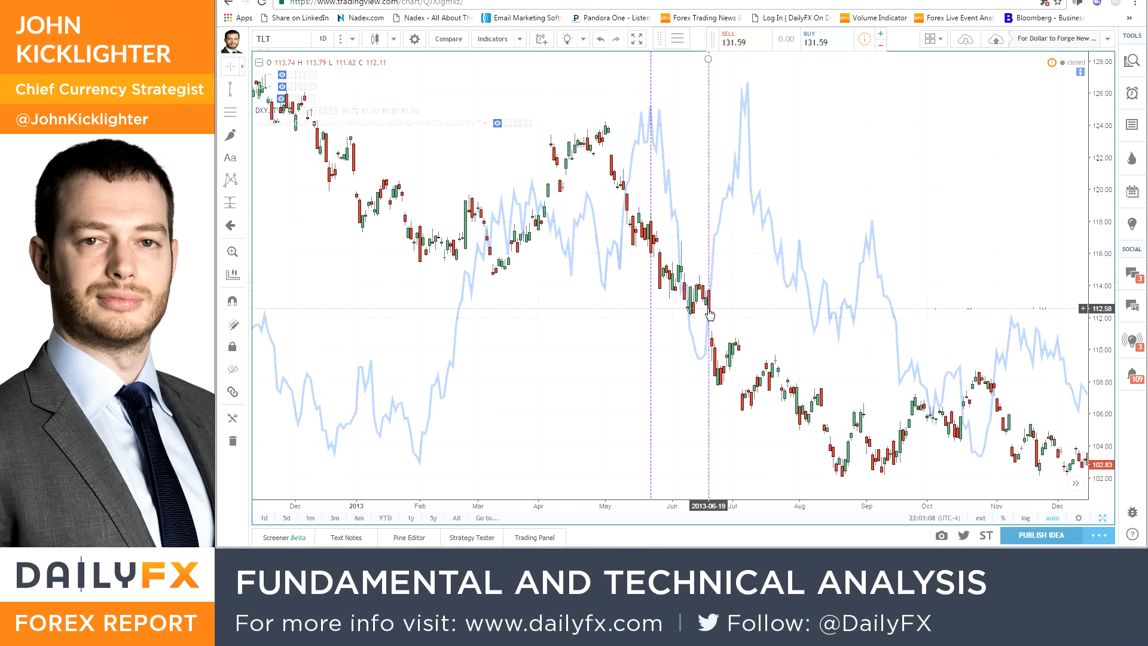
pyautogui.scroll(2, 709, 314)
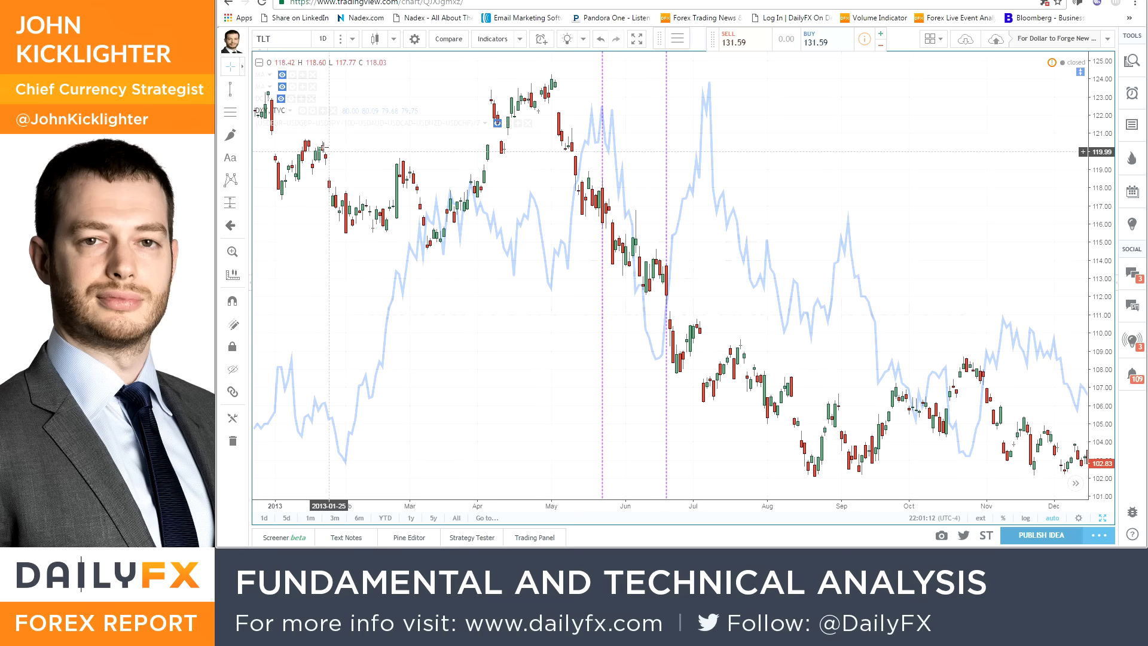
pyautogui.click(302, 111)
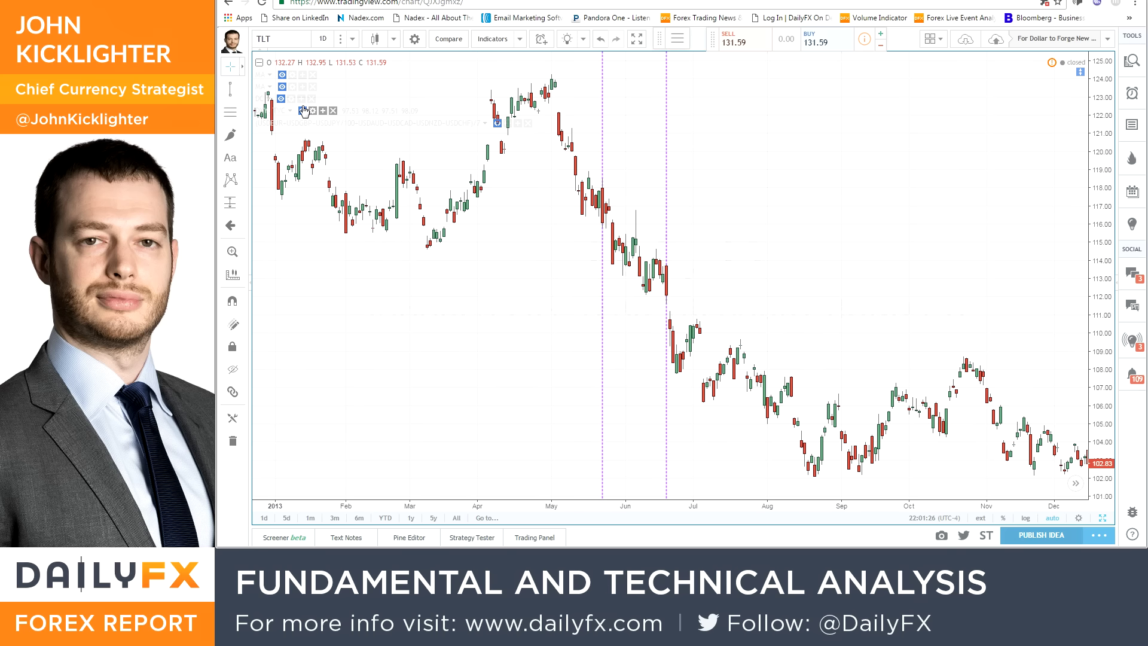
# Step: Re-show the DXY line, pan TLT from mid-2013 through 2016, then open Excel's Risk sheet
pyautogui.click(303, 111)
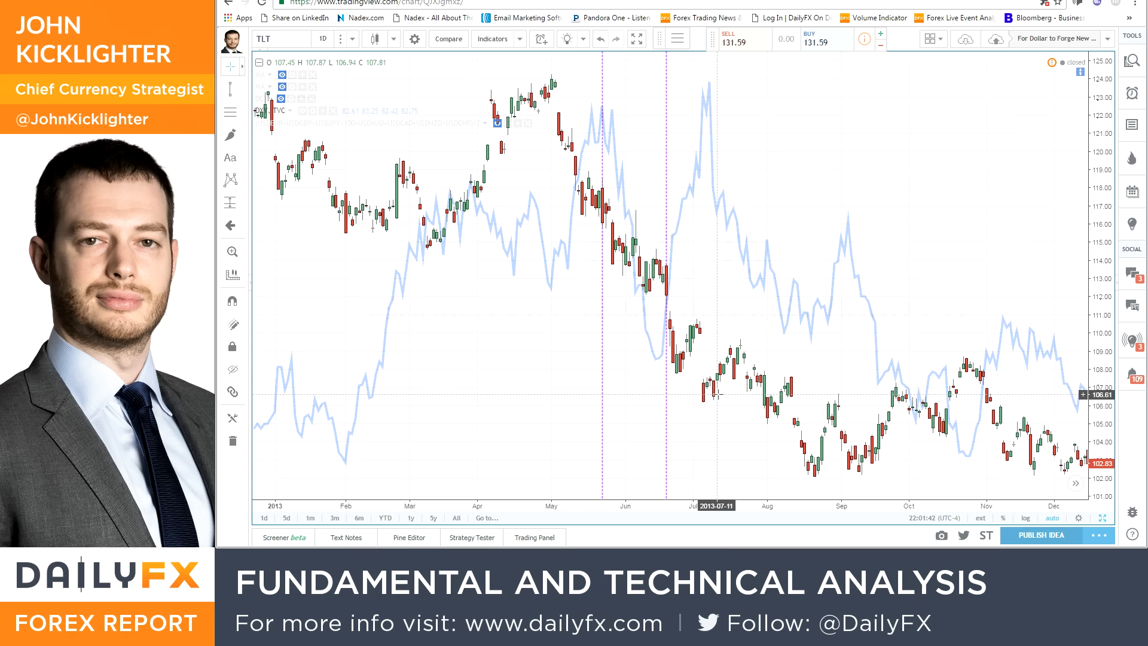
pyautogui.scroll(-5, 748, 406)
pyautogui.moveTo(897, 460); pyautogui.dragTo(587, 454)
pyautogui.moveTo(940, 375); pyautogui.dragTo(694, 370)
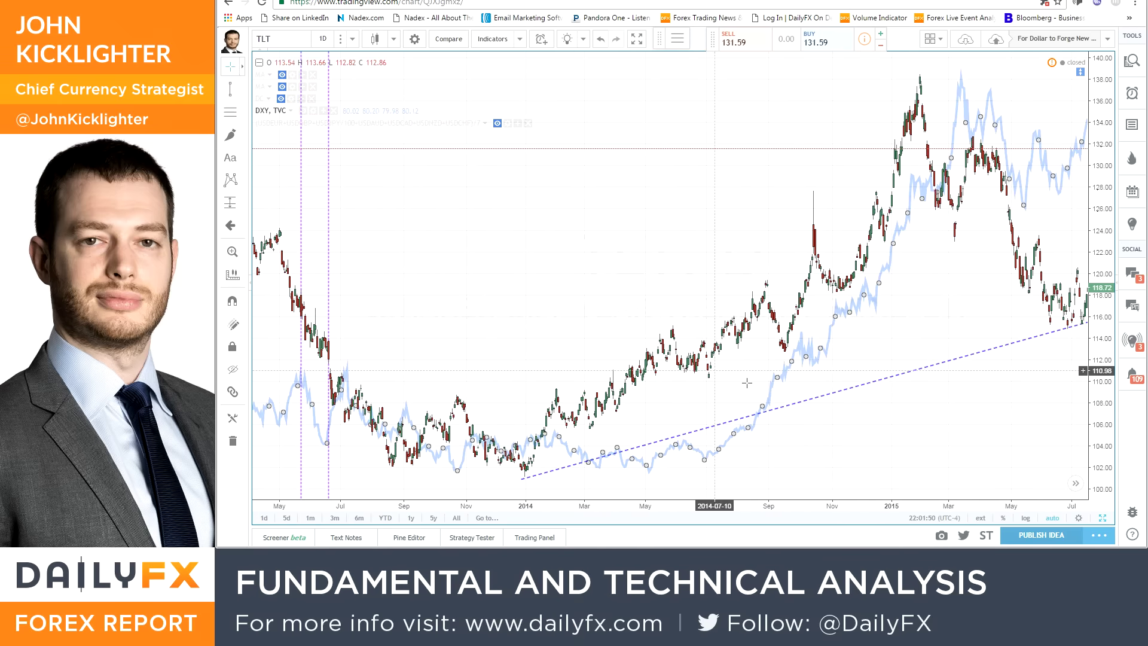
pyautogui.scroll(-2, 949, 408)
pyautogui.moveTo(949, 408); pyautogui.dragTo(824, 412)
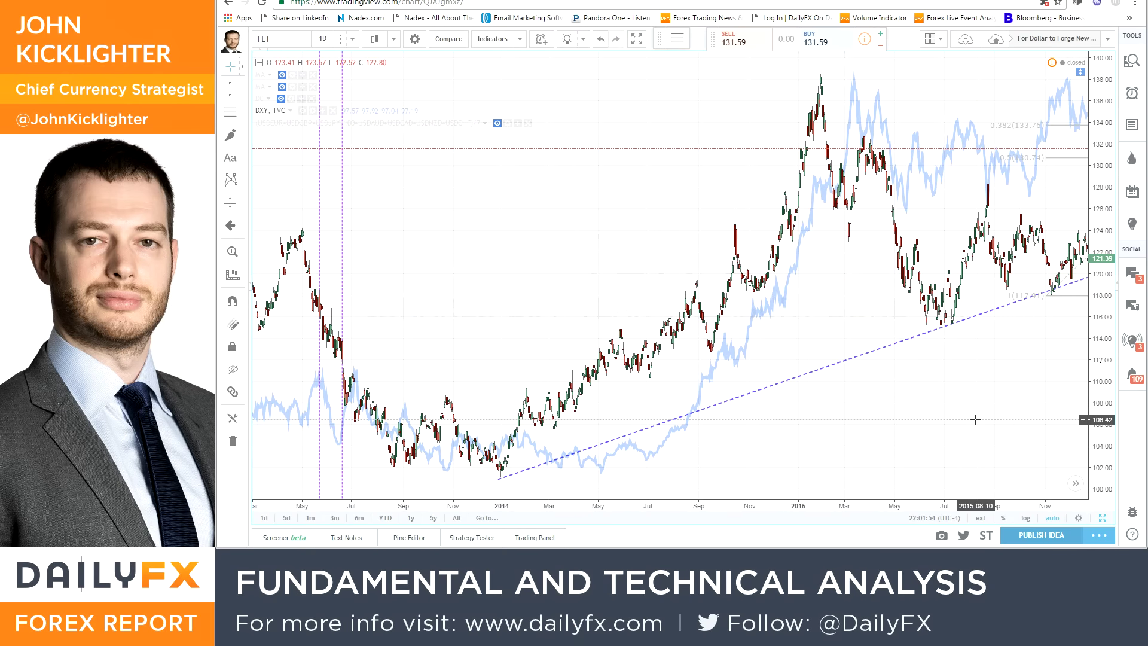
pyautogui.moveTo(975, 420); pyautogui.dragTo(972, 419)
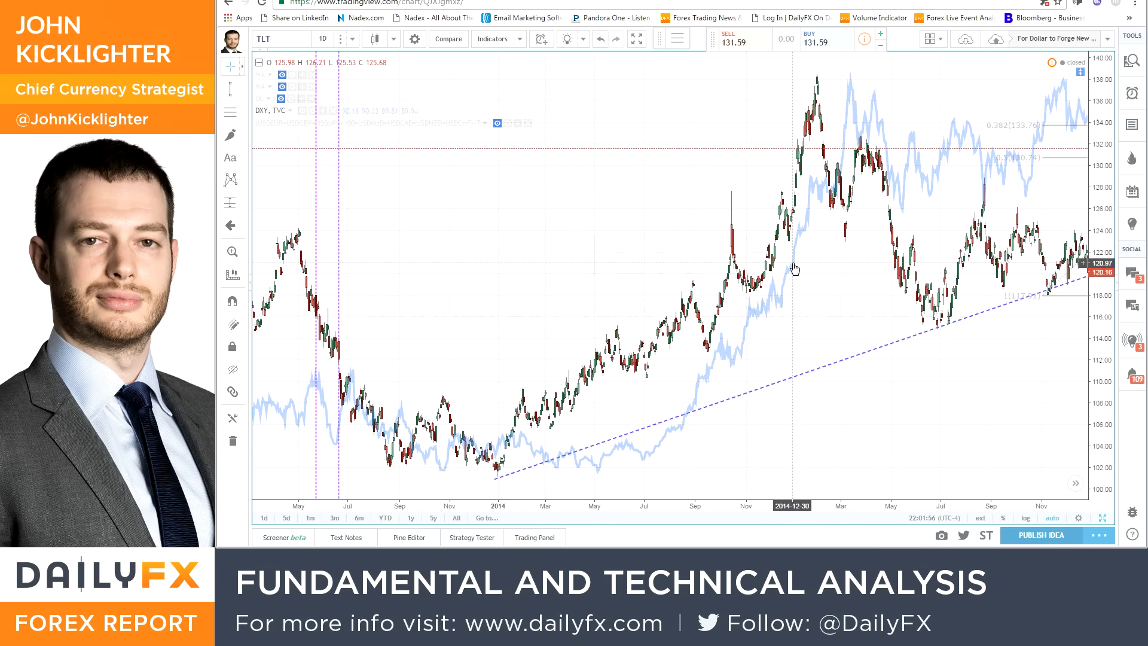
pyautogui.moveTo(971, 405); pyautogui.dragTo(926, 411)
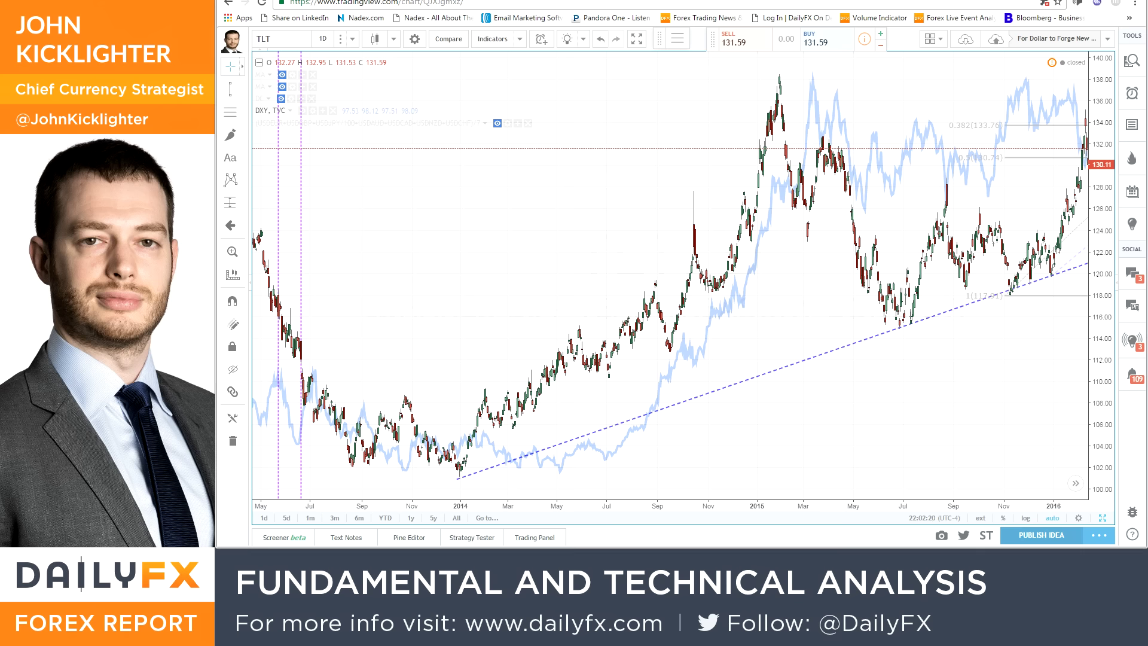
pyautogui.hotkey('alt', 'Tab')
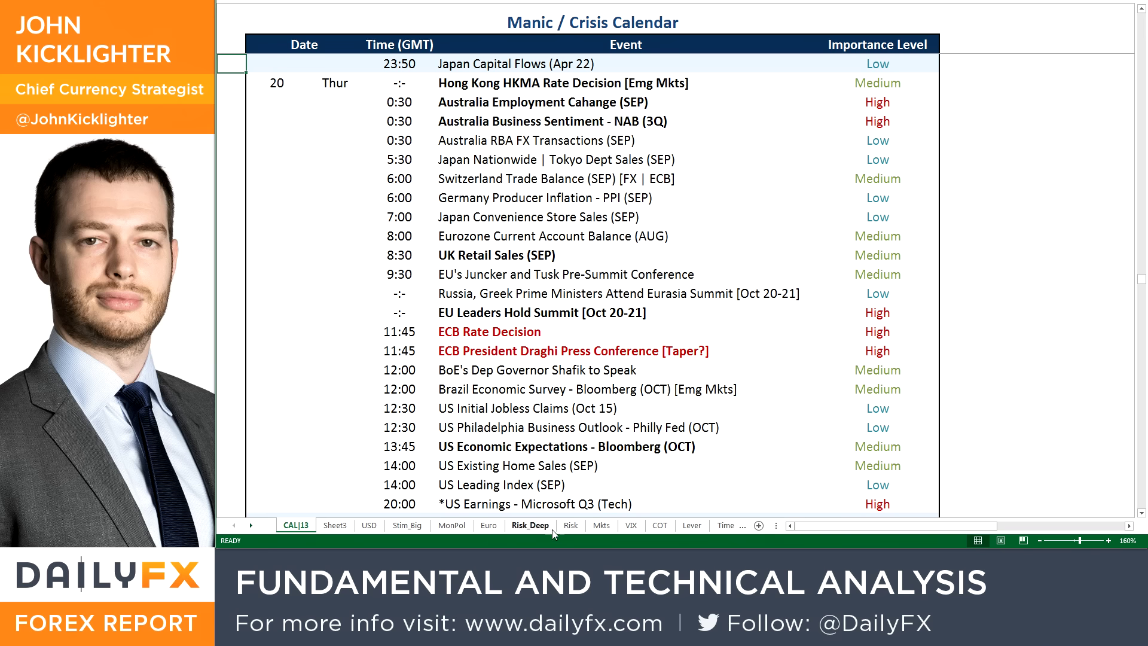
pyautogui.click(572, 525)
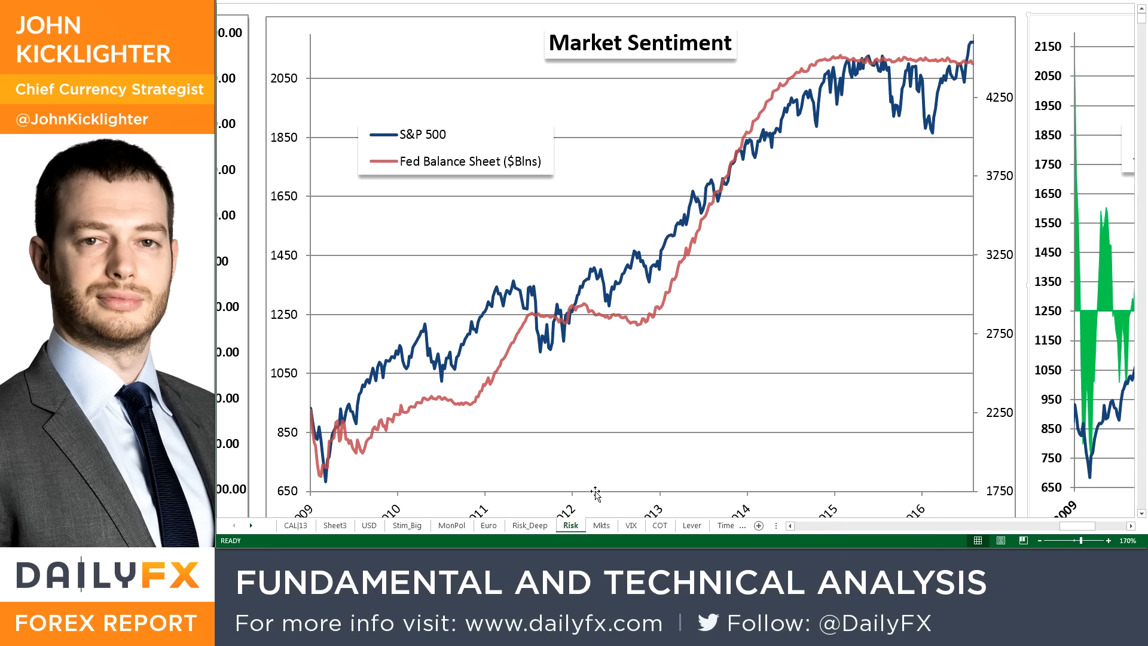
# Step: Place the Fed balance-sheet weekly change chart over Market Sentiment, then show Stim_Big's policy standing chart
pyautogui.moveTo(1064, 24); pyautogui.dragTo(361, 24)
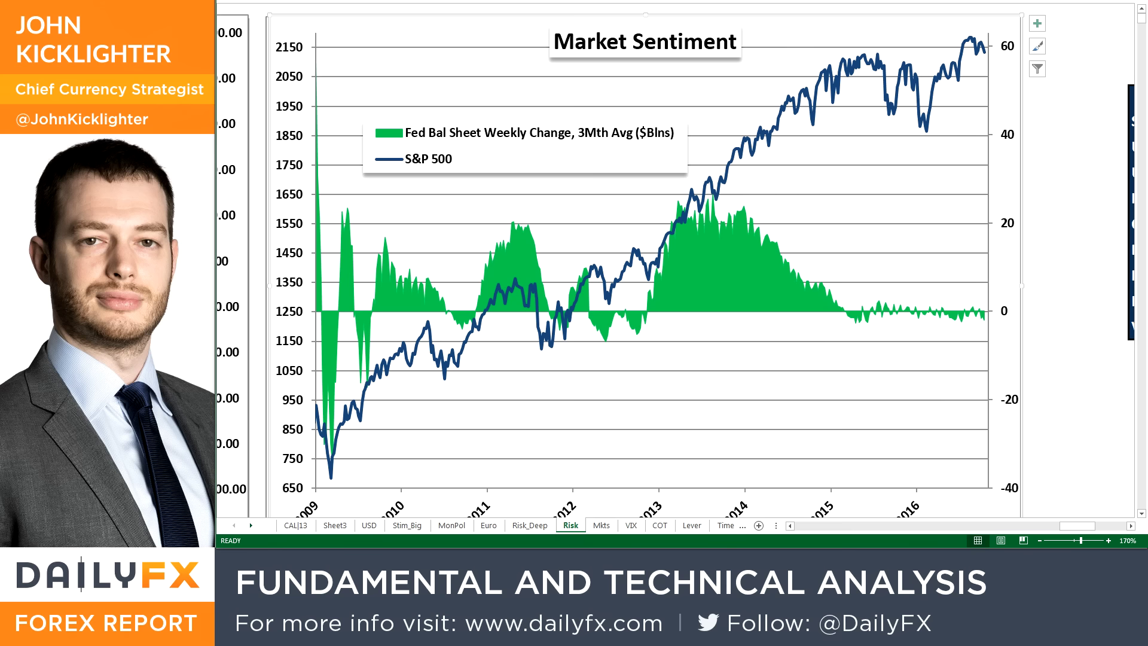
pyautogui.hotkey('alt', 'Tab')
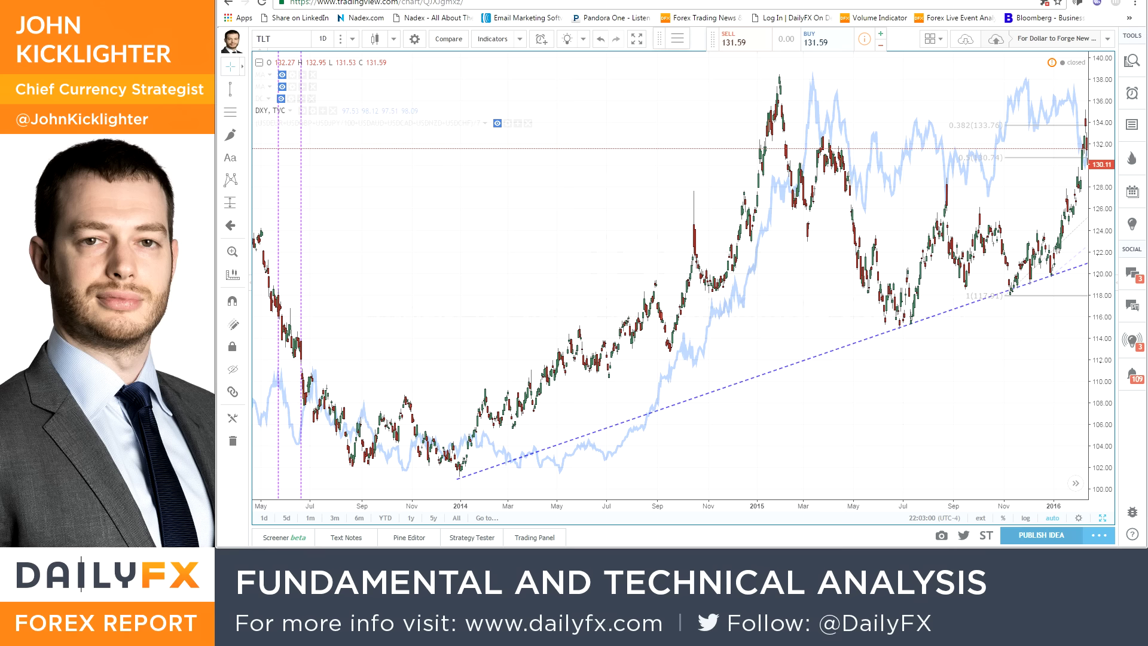
pyautogui.hotkey('alt', 'Tab')
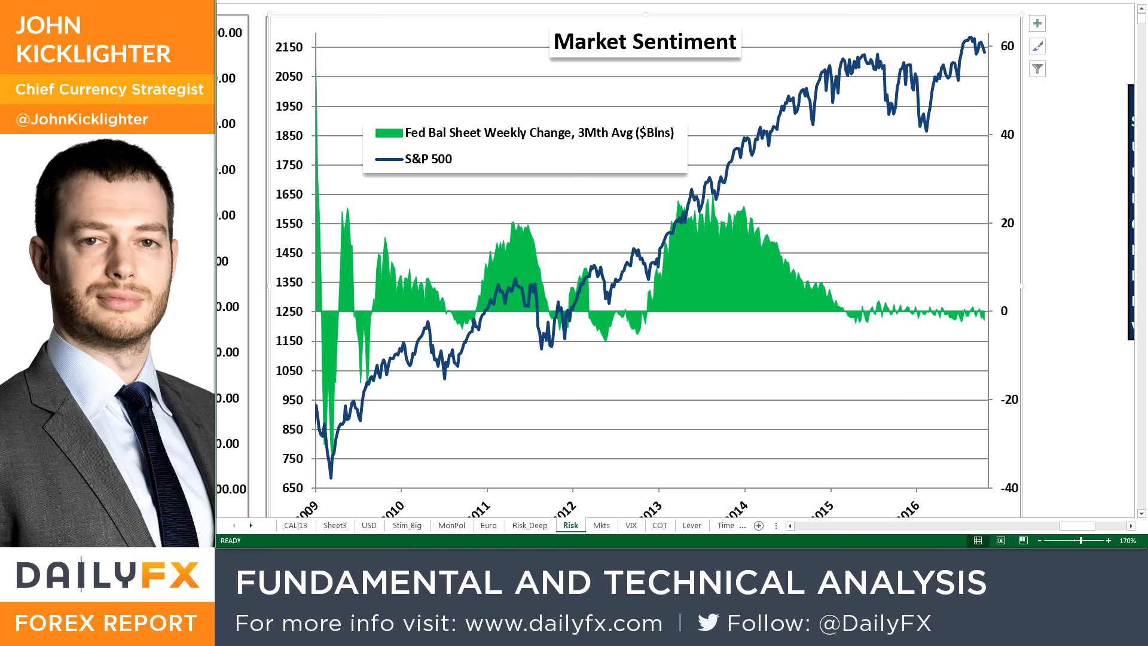
pyautogui.click(396, 530)
pyautogui.moveTo(961, 528); pyautogui.dragTo(1011, 530)
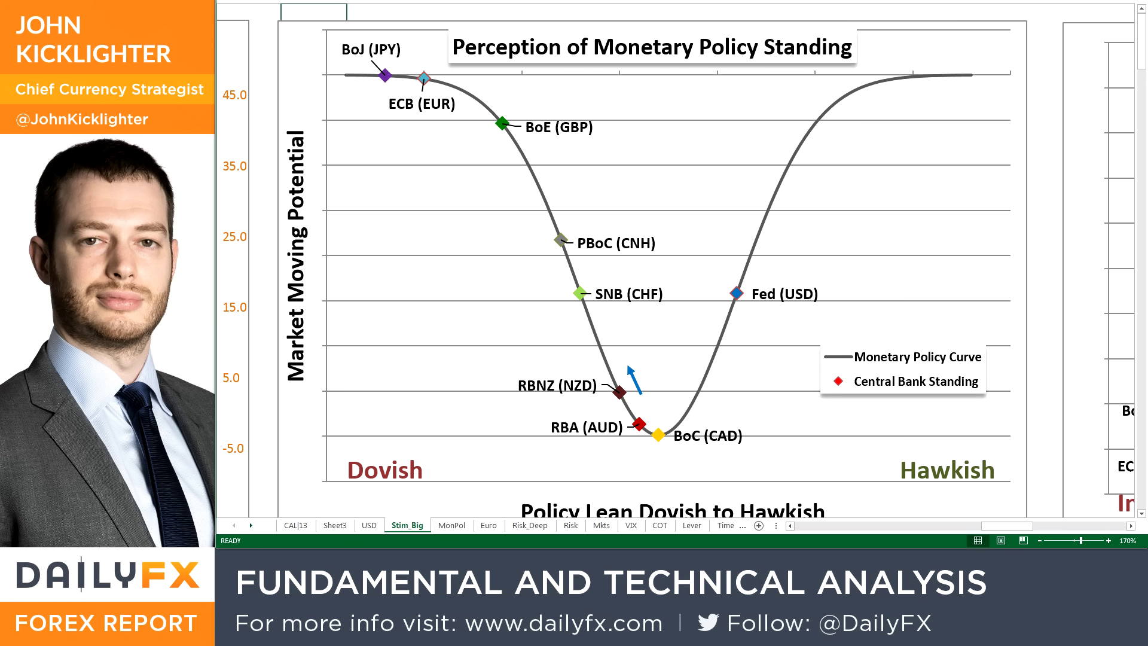
# Step: Back on CAL|13, select the 11:45 ECB Rate Decision and Draghi press conference rows
pyautogui.click(296, 525)
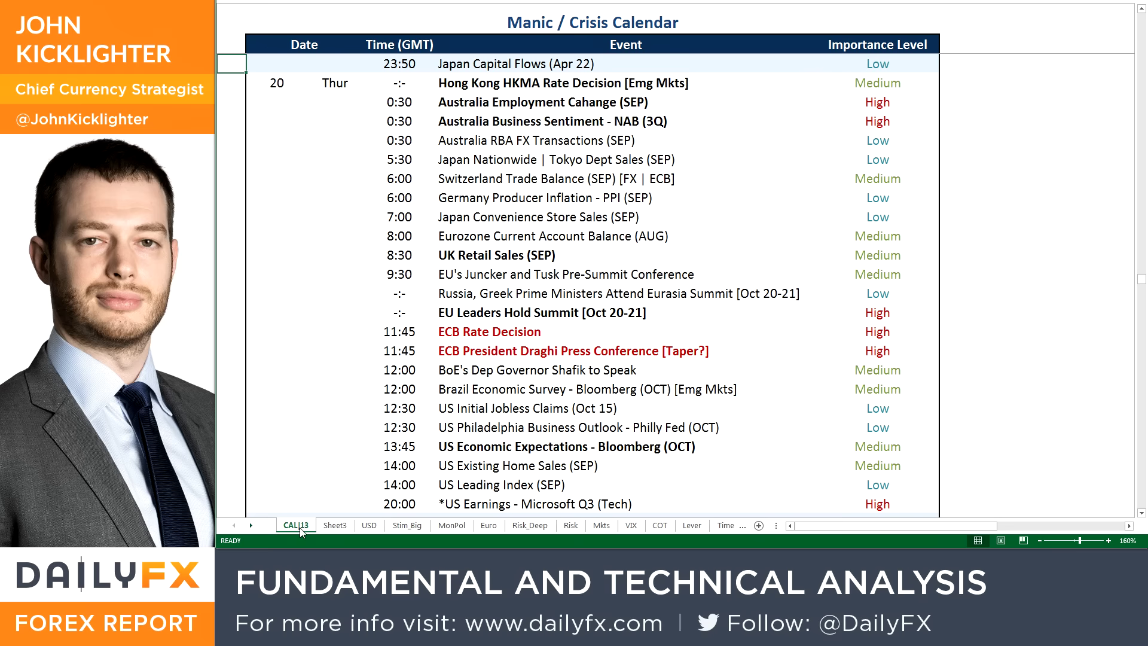
pyautogui.moveTo(418, 332); pyautogui.dragTo(887, 354)
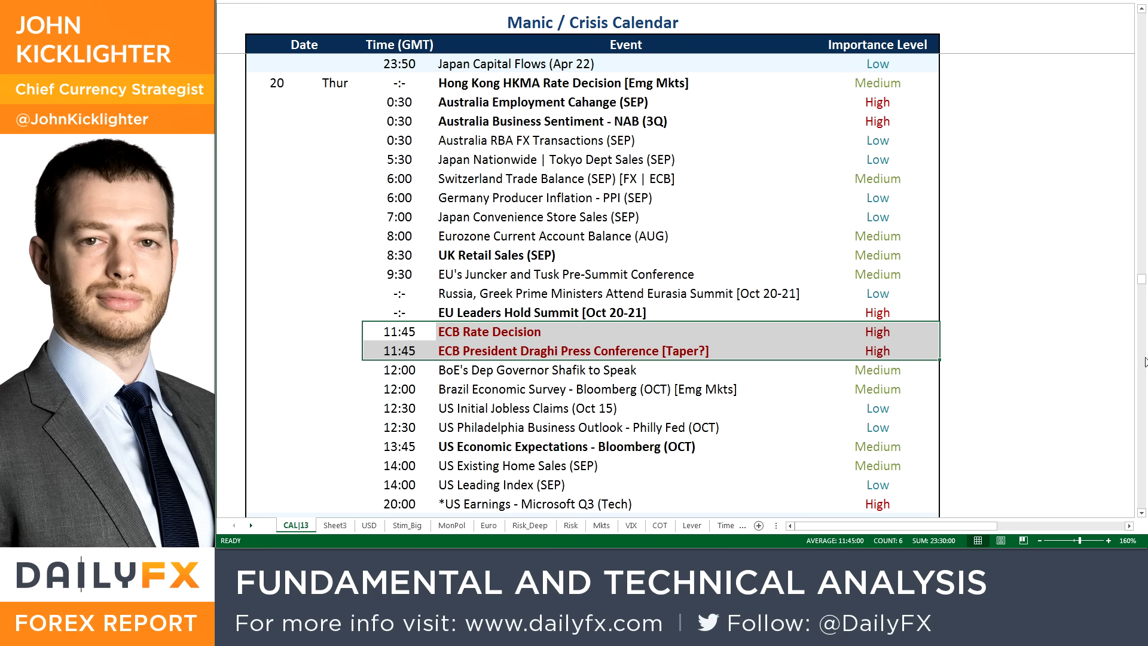
# Step: Glance at the USD sheet, then return to Stim_Big's Perception of Monetary Policy Standing chart
pyautogui.click(369, 527)
pyautogui.click(407, 526)
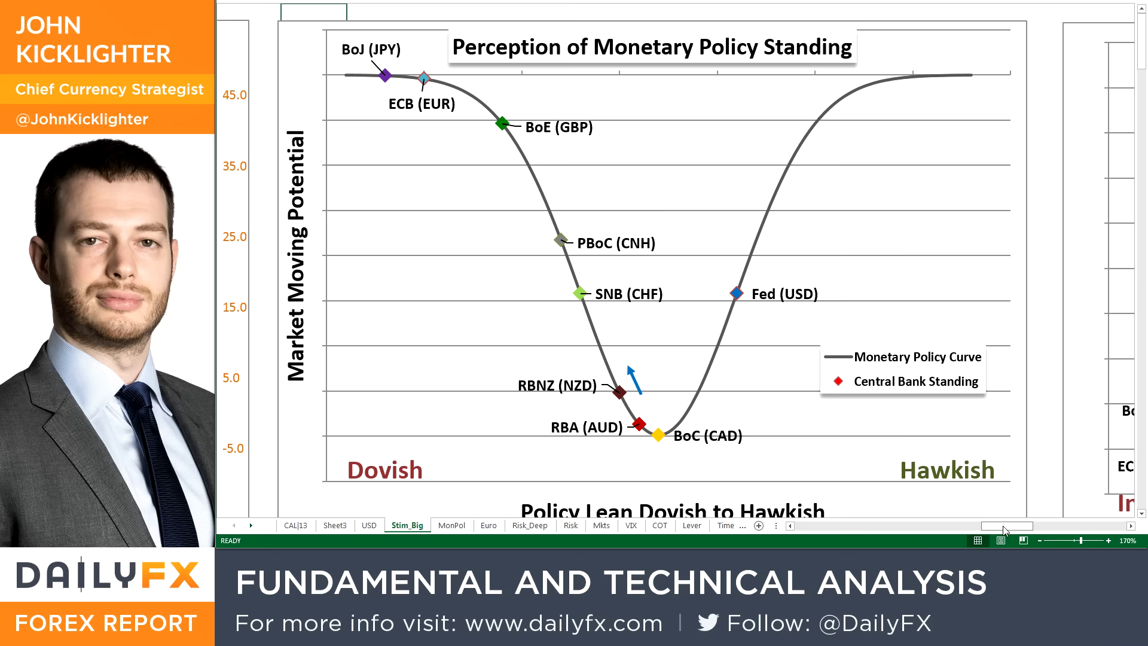
# Step: View the central bank balance sheets chart and MonPol's EURUSD vs Euribor chart, then return to TradingView
pyautogui.moveTo(1005, 529); pyautogui.dragTo(962, 534)
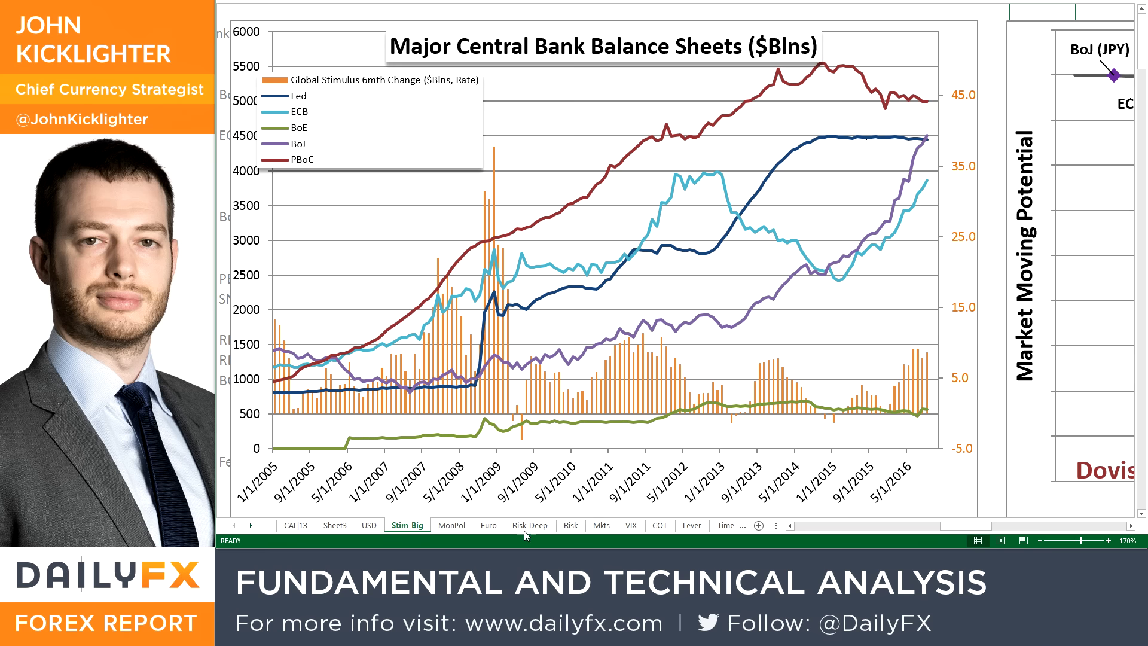
pyautogui.click(459, 529)
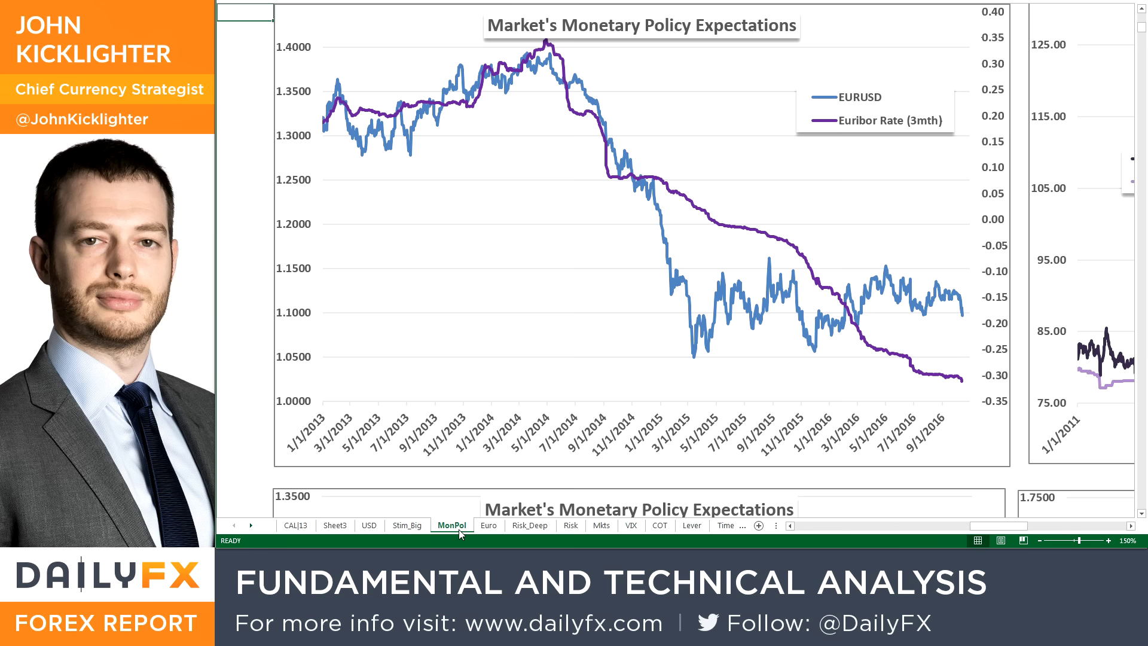
pyautogui.click(1142, 9)
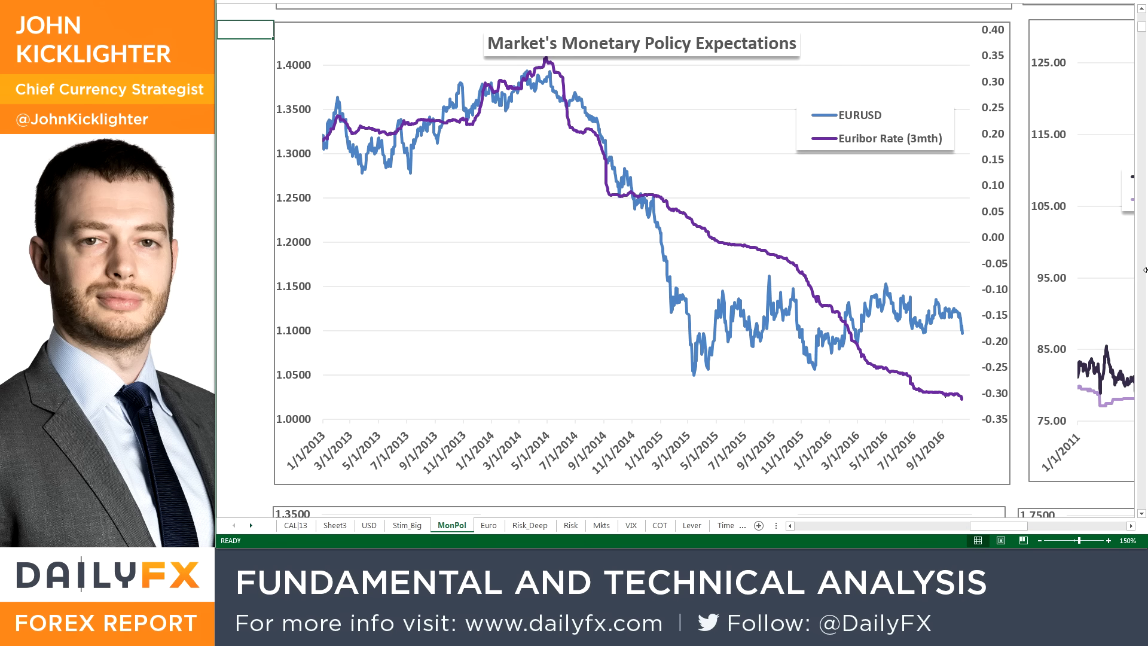
pyautogui.hotkey('alt', 'Tab')
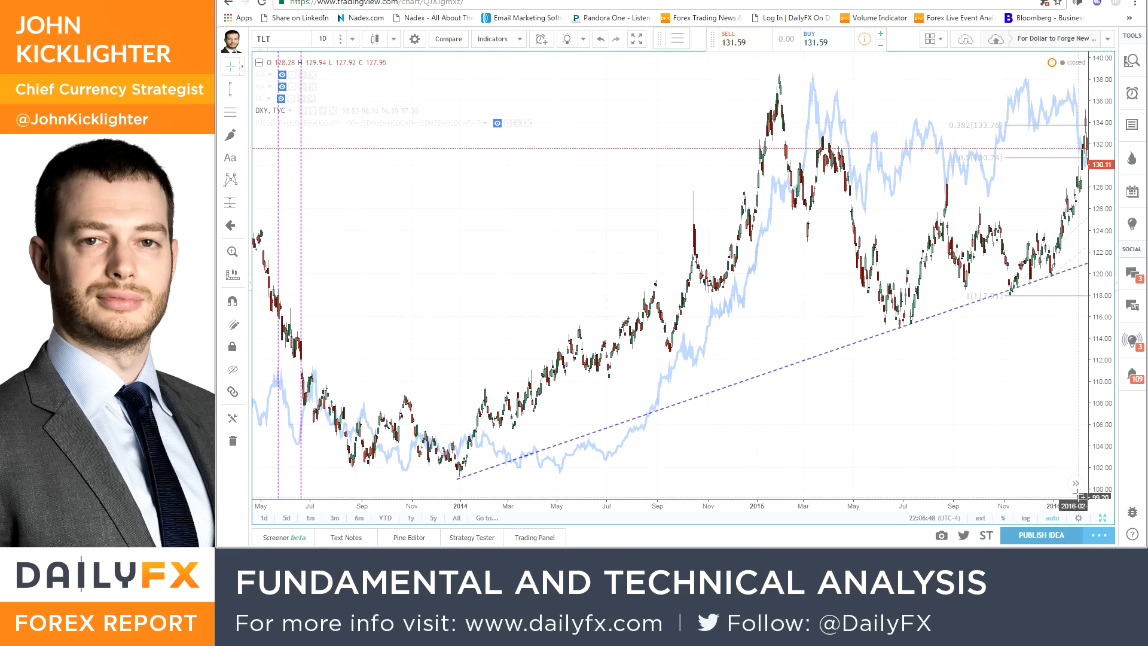
# Step: Hide the DXY line, switch the chart from TLT to EURUSD, then return to Excel's MonPol chart
pyautogui.moveTo(735, 289); pyautogui.dragTo(530, 287)
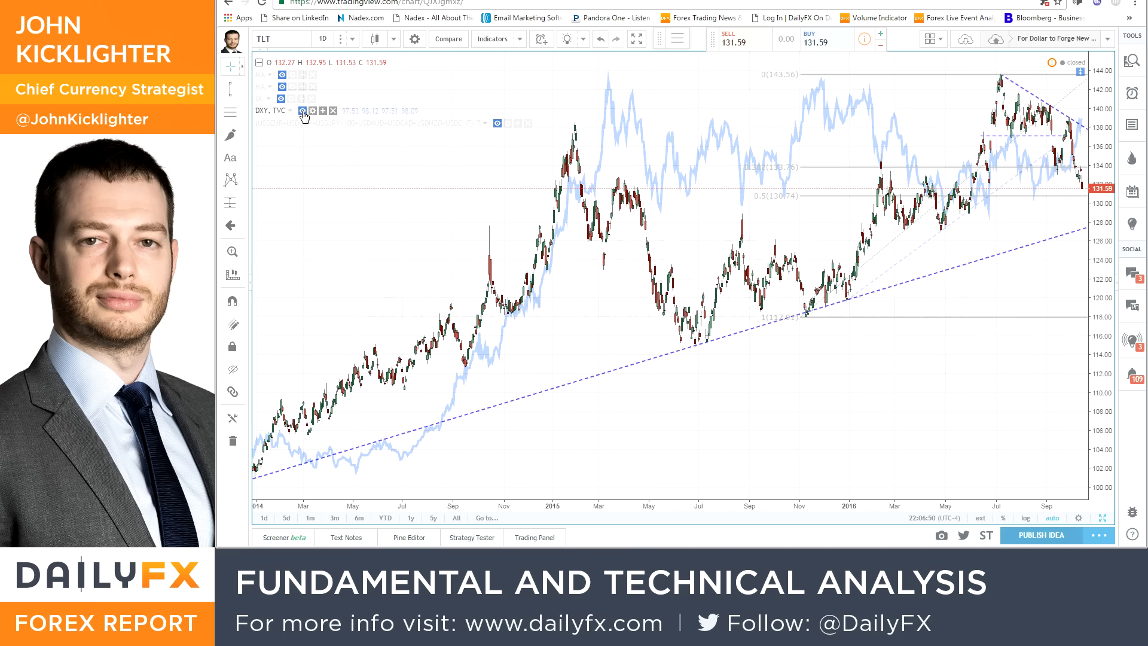
pyautogui.click(303, 110)
pyautogui.scroll(5, 957, 490)
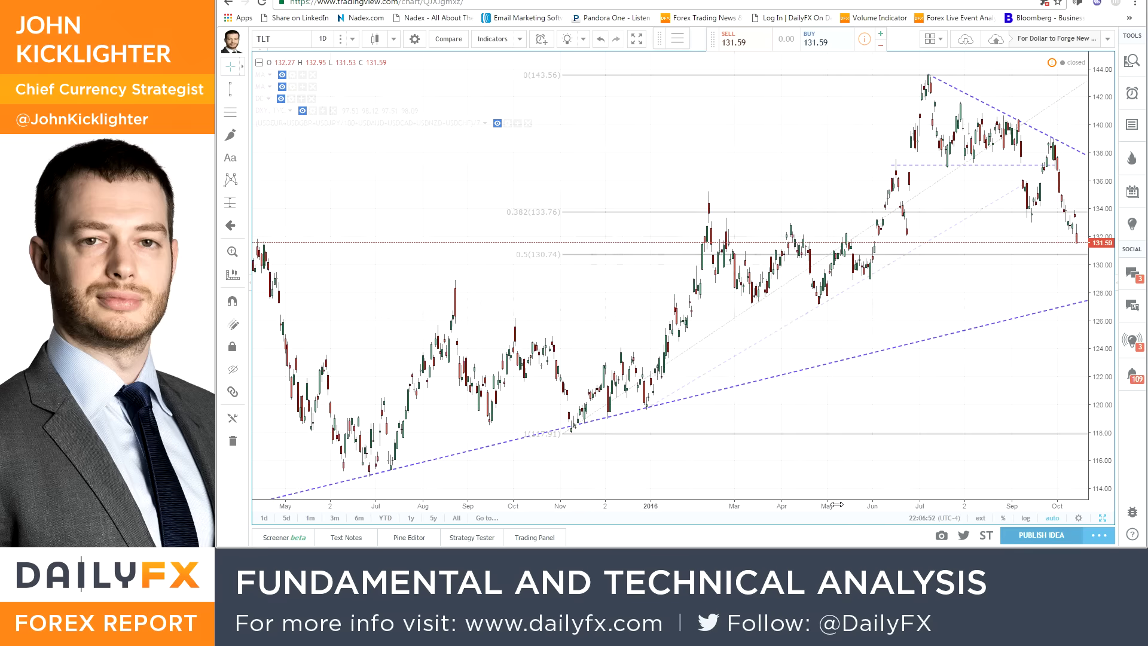
pyautogui.write('EURUSD')
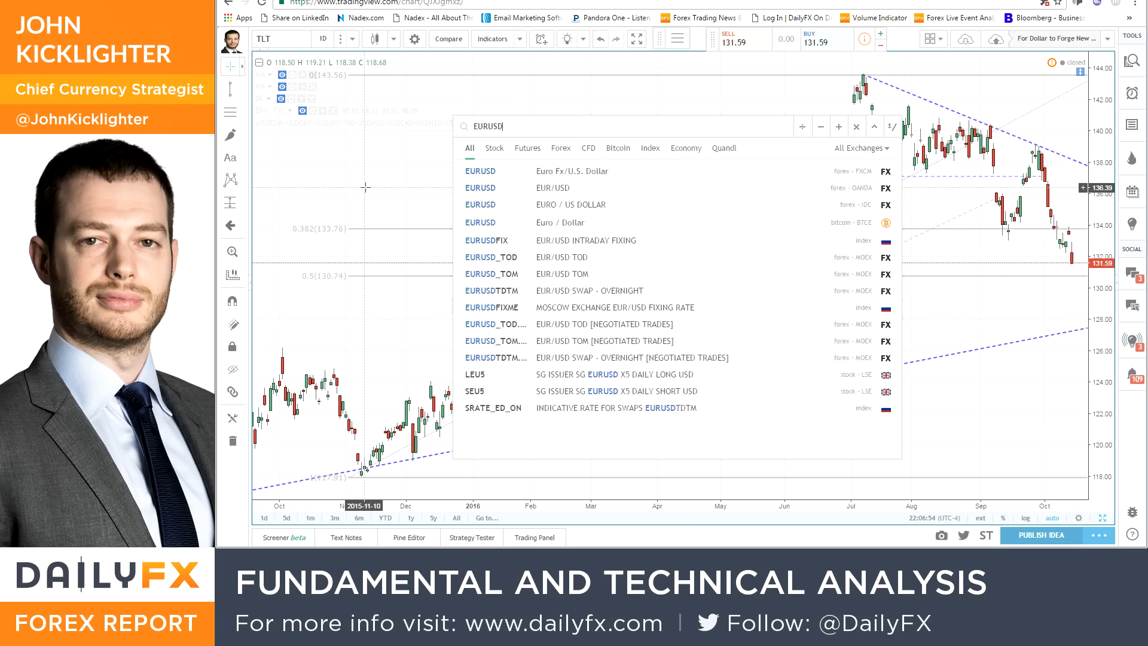
pyautogui.press('Return')
pyautogui.scroll(-1, 504, 232)
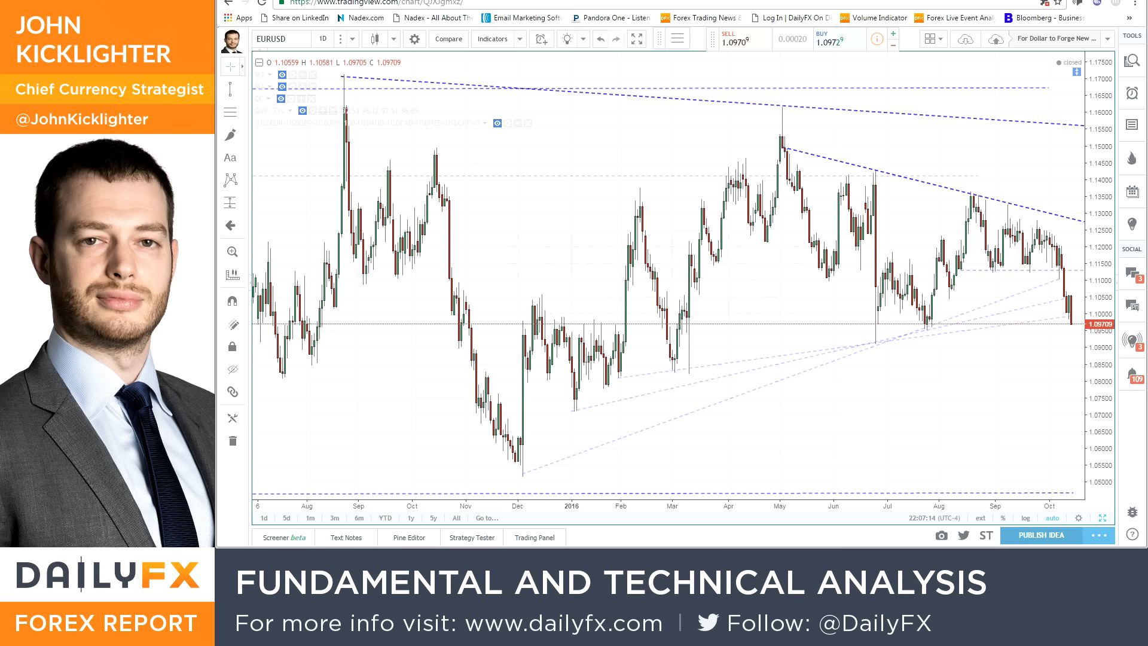
pyautogui.hotkey('alt', 'Tab')
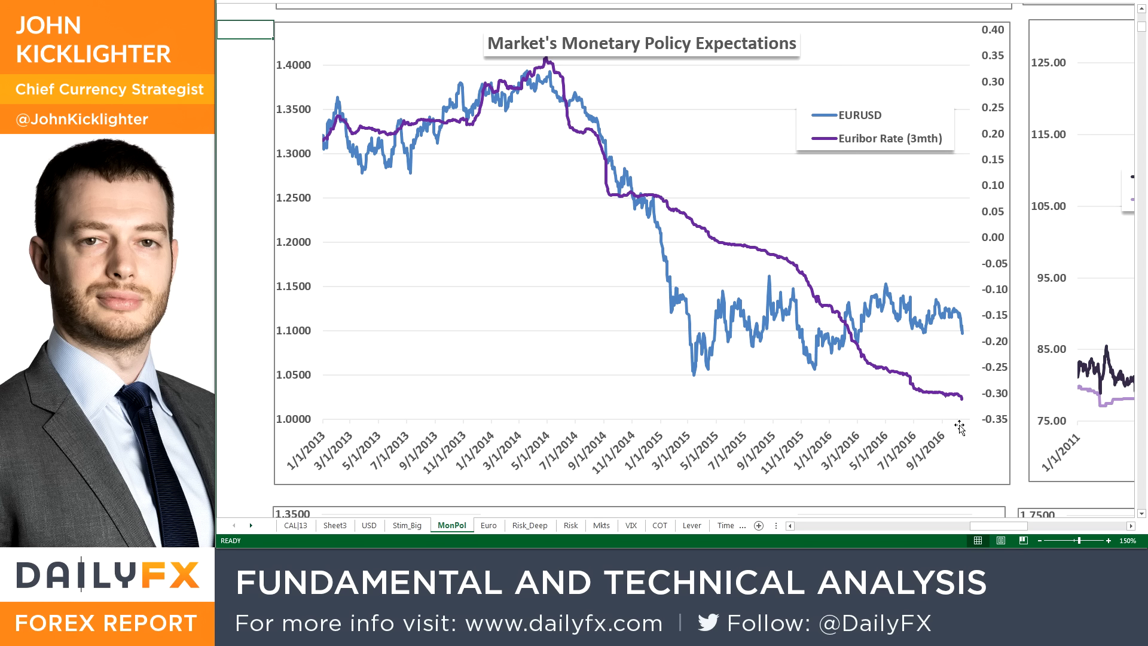
# Step: On the Euro sheet, bring the EURUSD vs EUR-USD yield-spread chart into view and open its EURUSD axis settings
pyautogui.moveTo(964, 405)
pyautogui.click(495, 525)
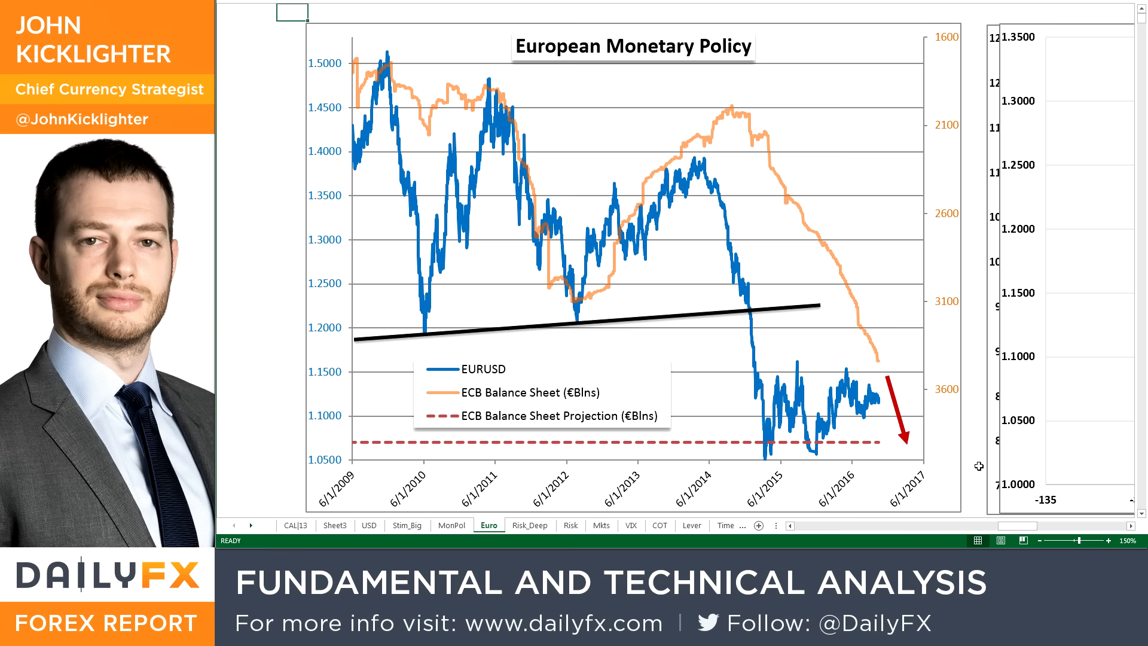
pyautogui.scroll(-9, 979, 466)
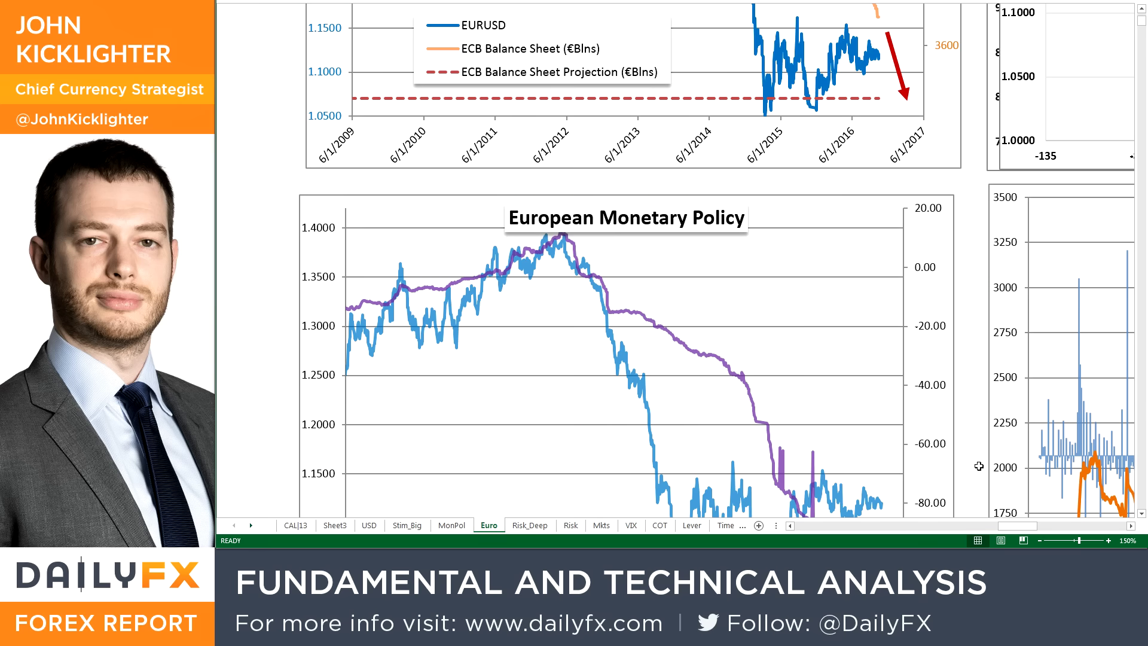
pyautogui.click(1142, 513)
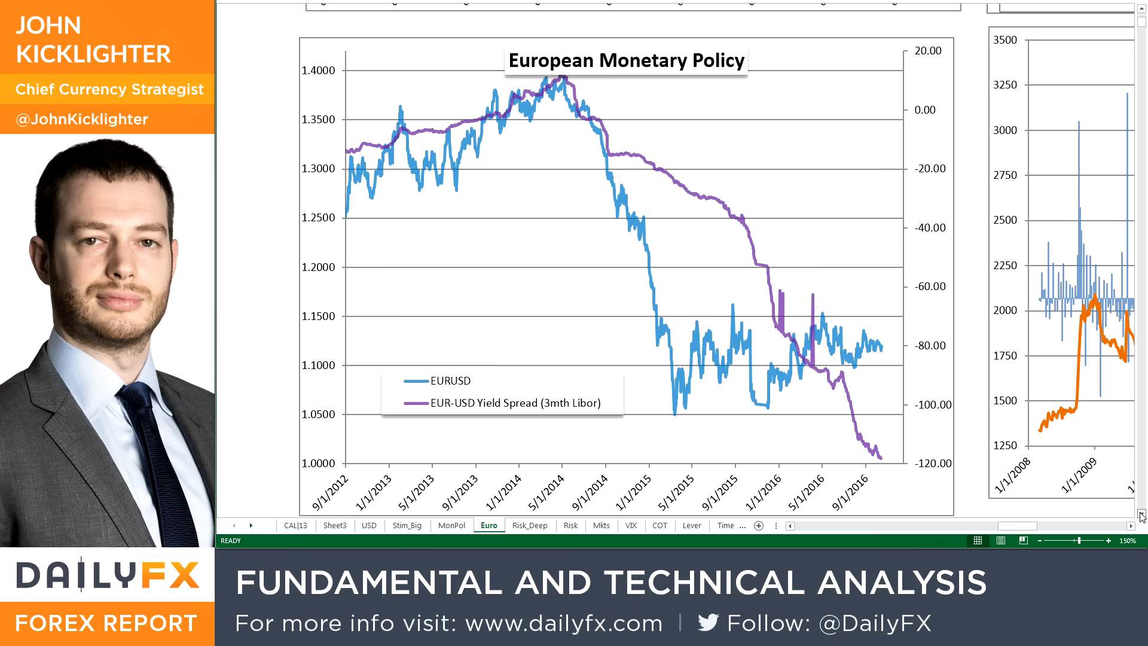
pyautogui.click(1142, 513)
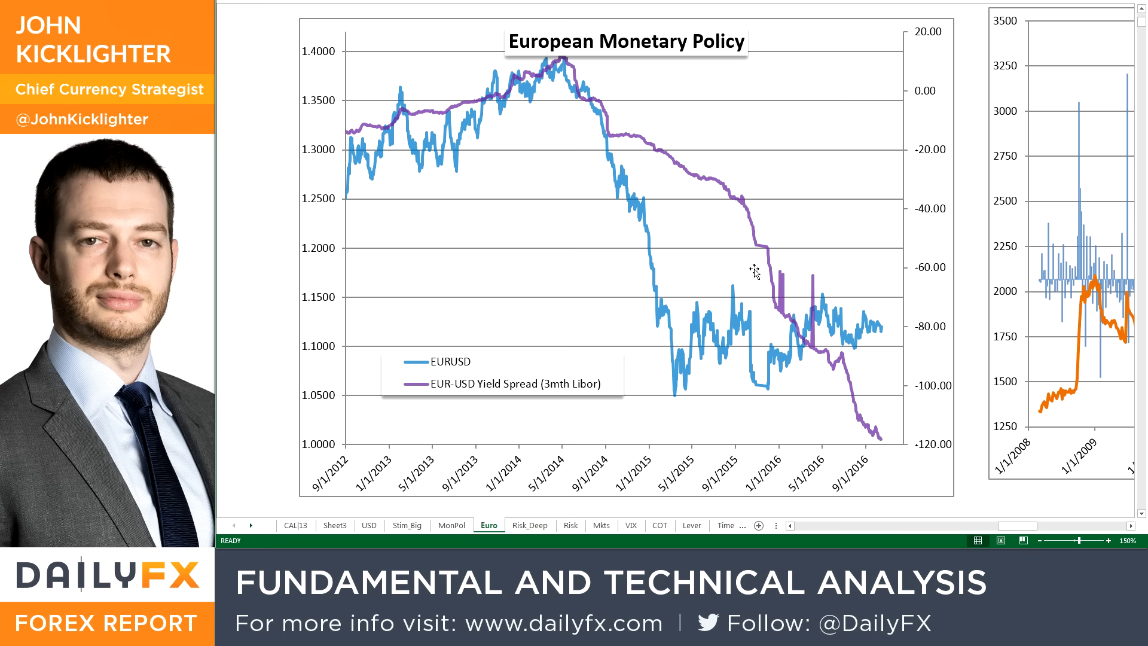
pyautogui.click(783, 297)
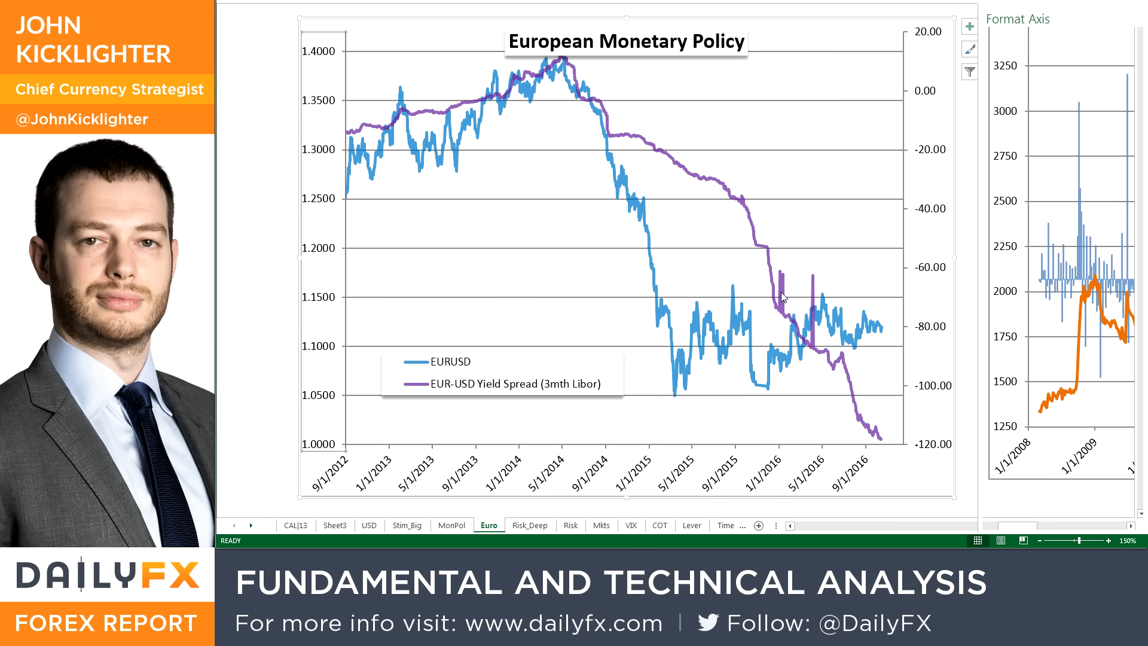
# Step: Set the EURUSD axis minimum bound to 0.75, then close Format Axis and deselect the chart
pyautogui.moveTo(1075, 111); pyautogui.dragTo(1018, 113)
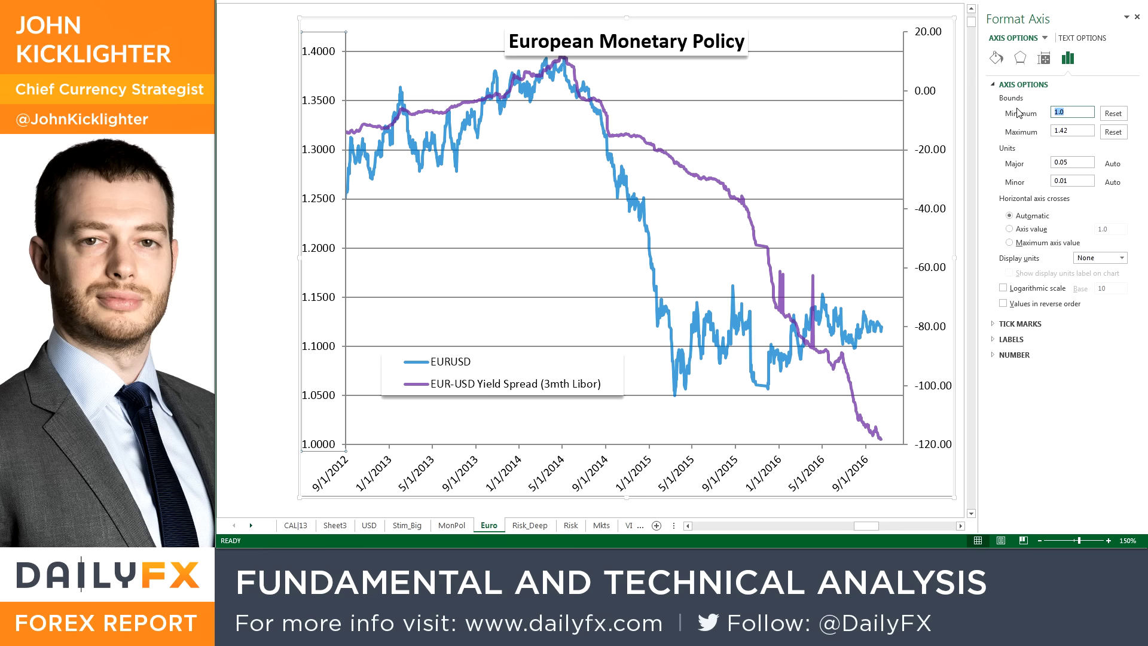
pyautogui.write('.75')
pyautogui.press('Return')
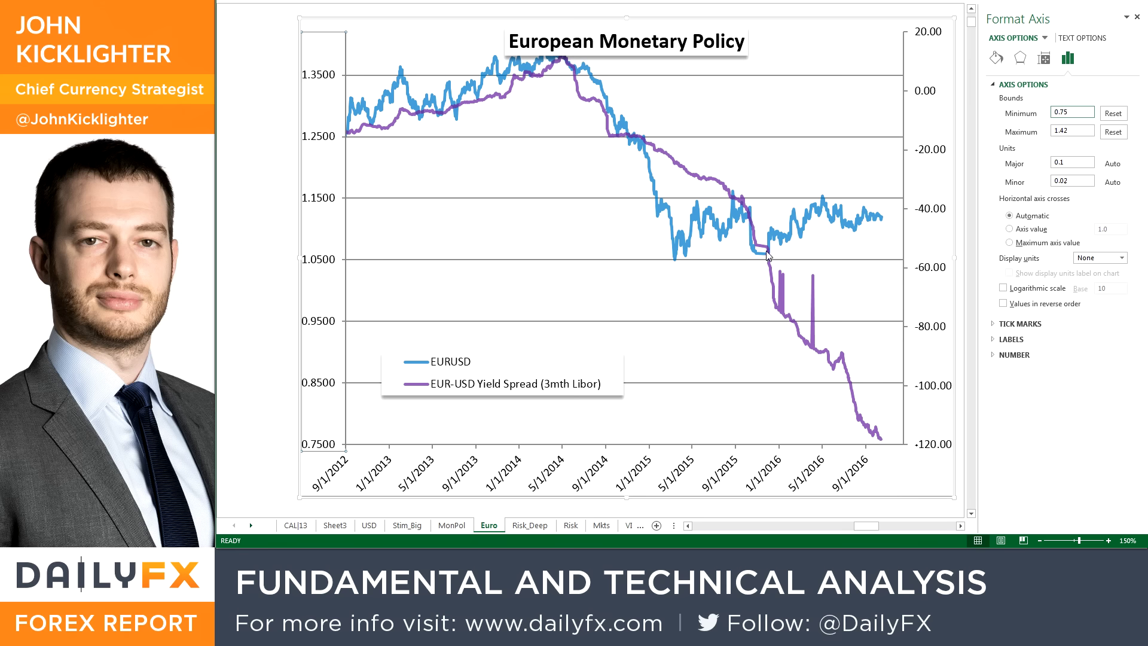
pyautogui.moveTo(771, 257)
pyautogui.click(1137, 17)
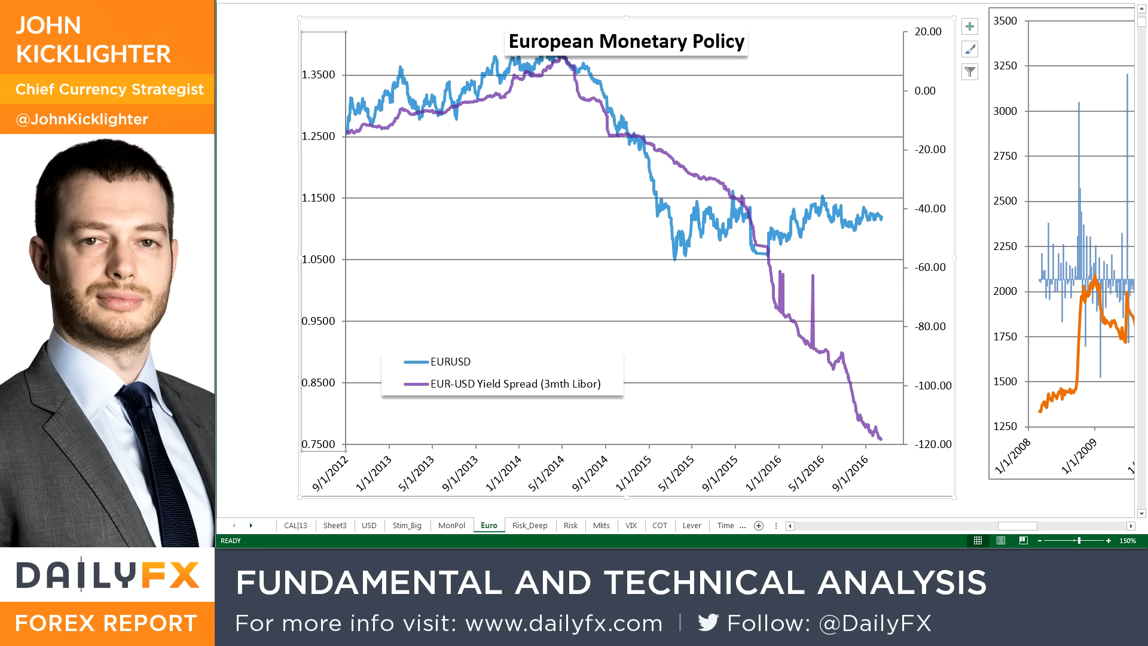
pyautogui.click(1005, 488)
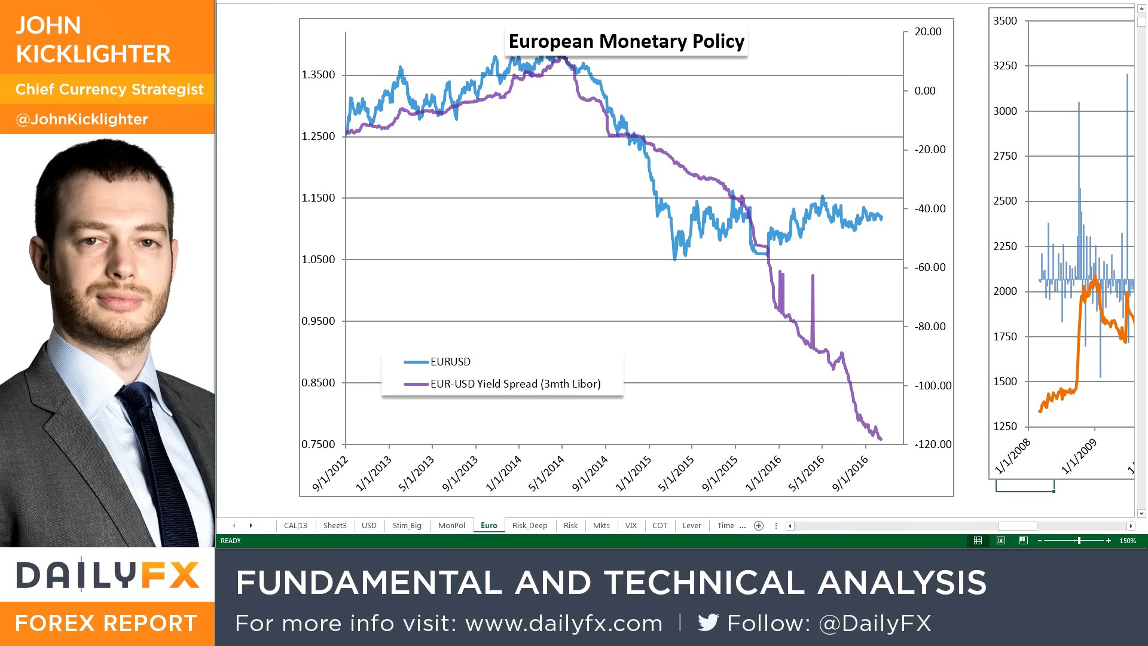
# Step: Back in TradingView, zoom the EURUSD daily chart out to span early 2014 to late 2016
pyautogui.hotkey('alt', 'Tab')
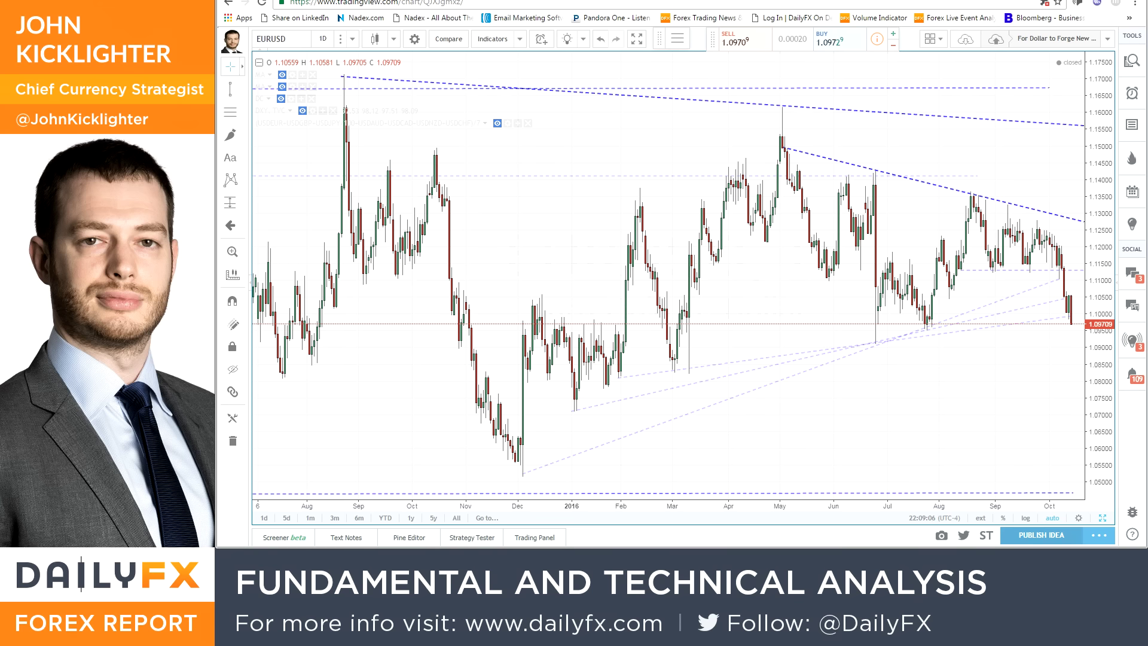
pyautogui.scroll(-5, 859, 405)
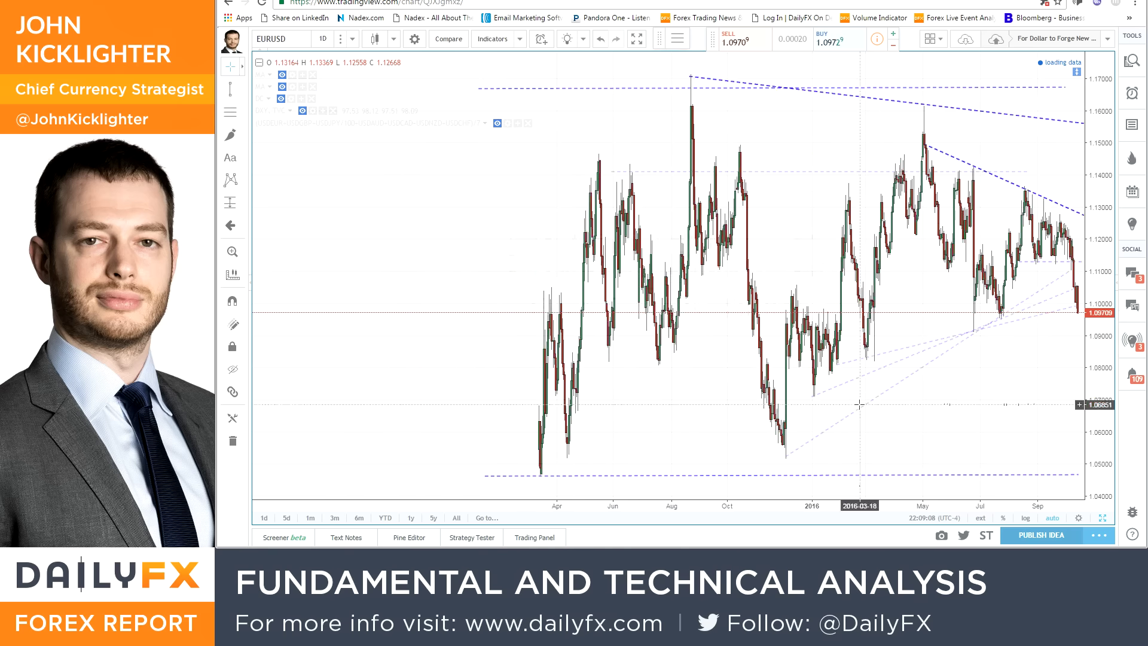
pyautogui.scroll(-1, 861, 406)
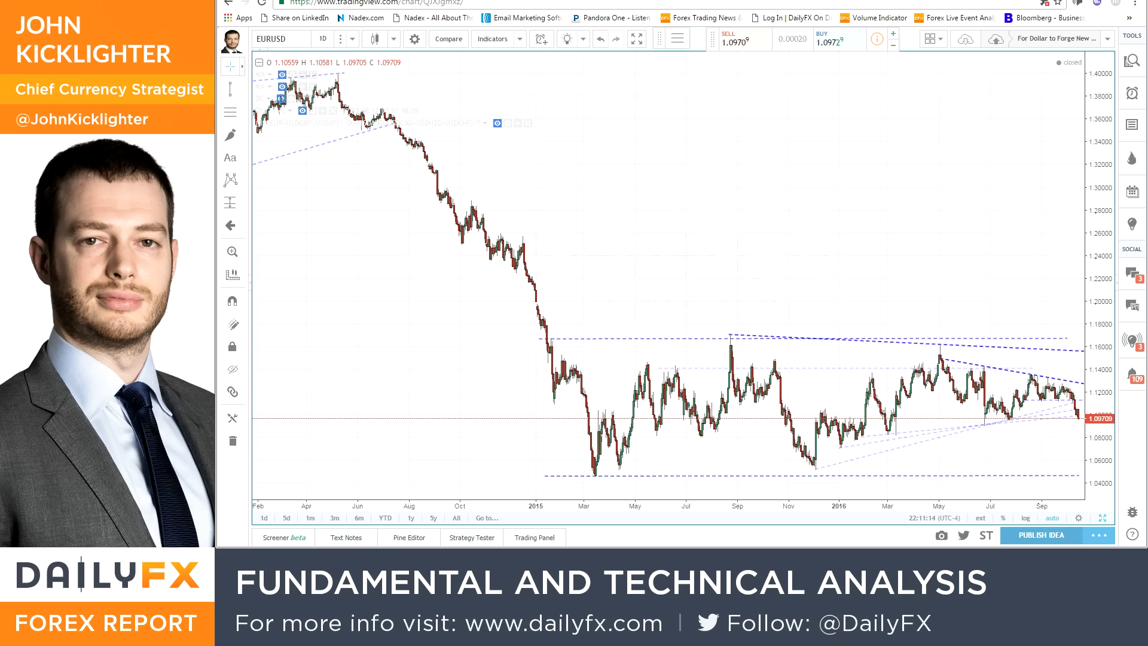
# Step: Zoom the EURUSD daily chart in to cover about June 2015 through October 2016
pyautogui.scroll(3, 1059, 342)
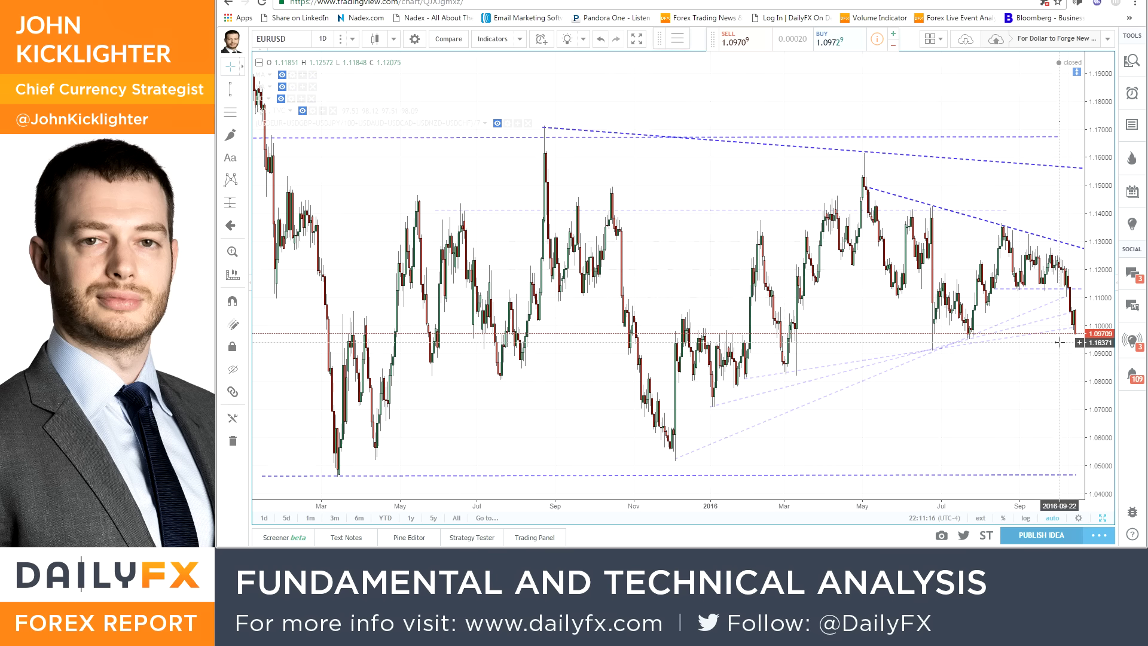
pyautogui.scroll(2, 1059, 342)
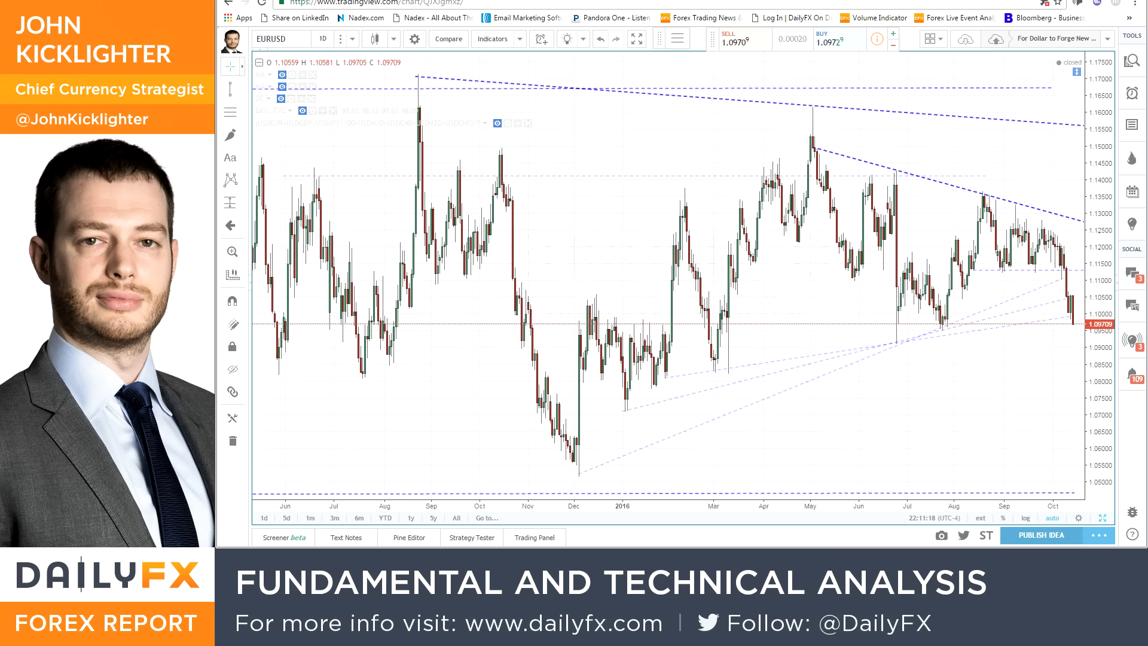